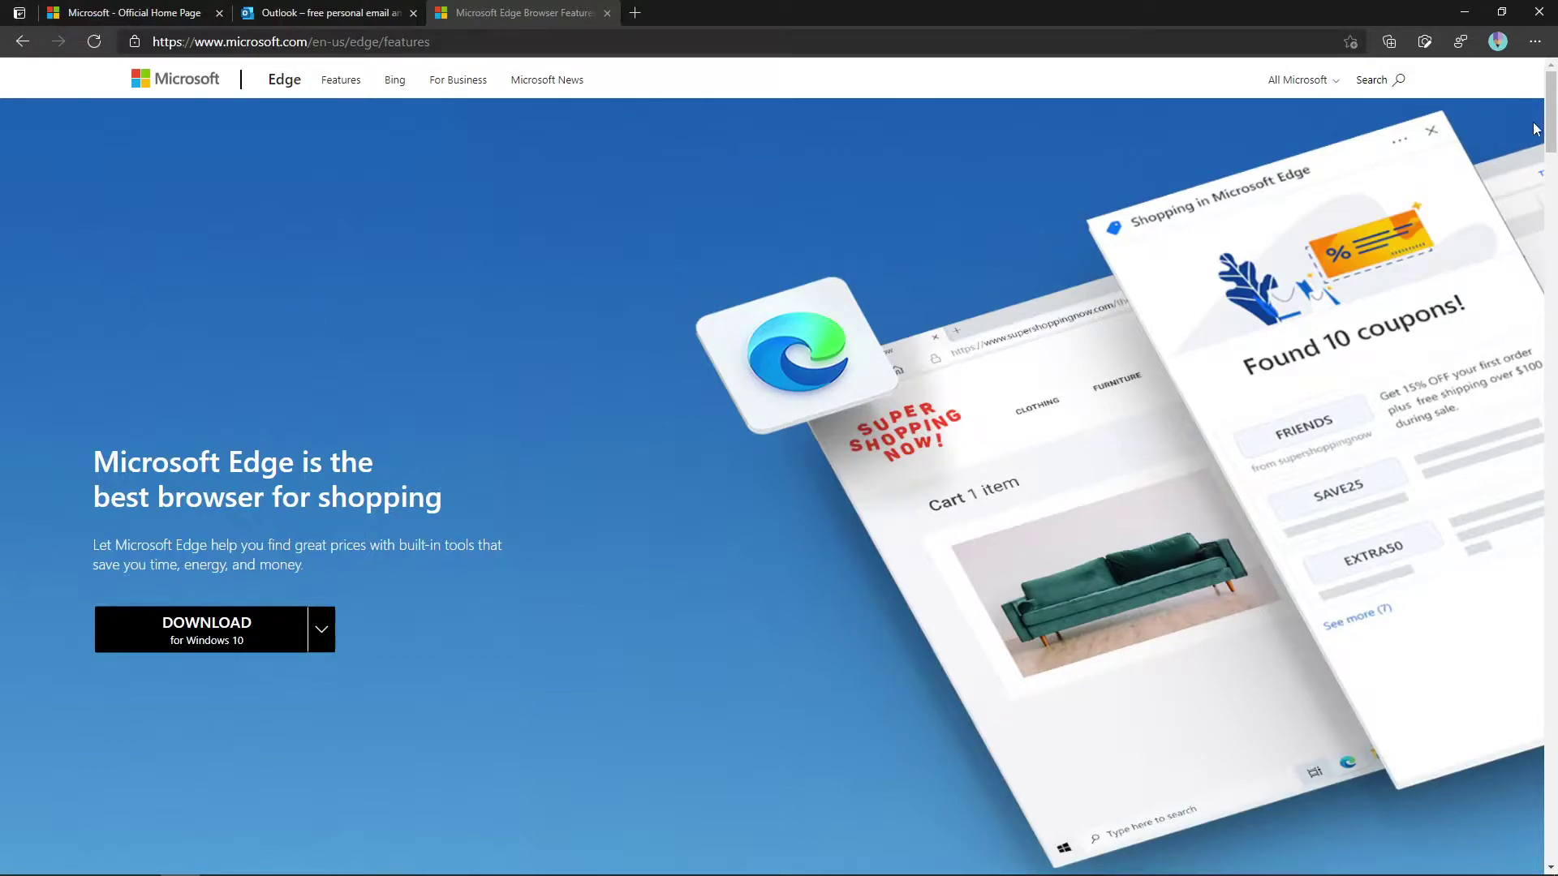
# - Search Edge settings for 'verti' (vertical tabs), then close the Settings tab
pyautogui.click(1535, 41)
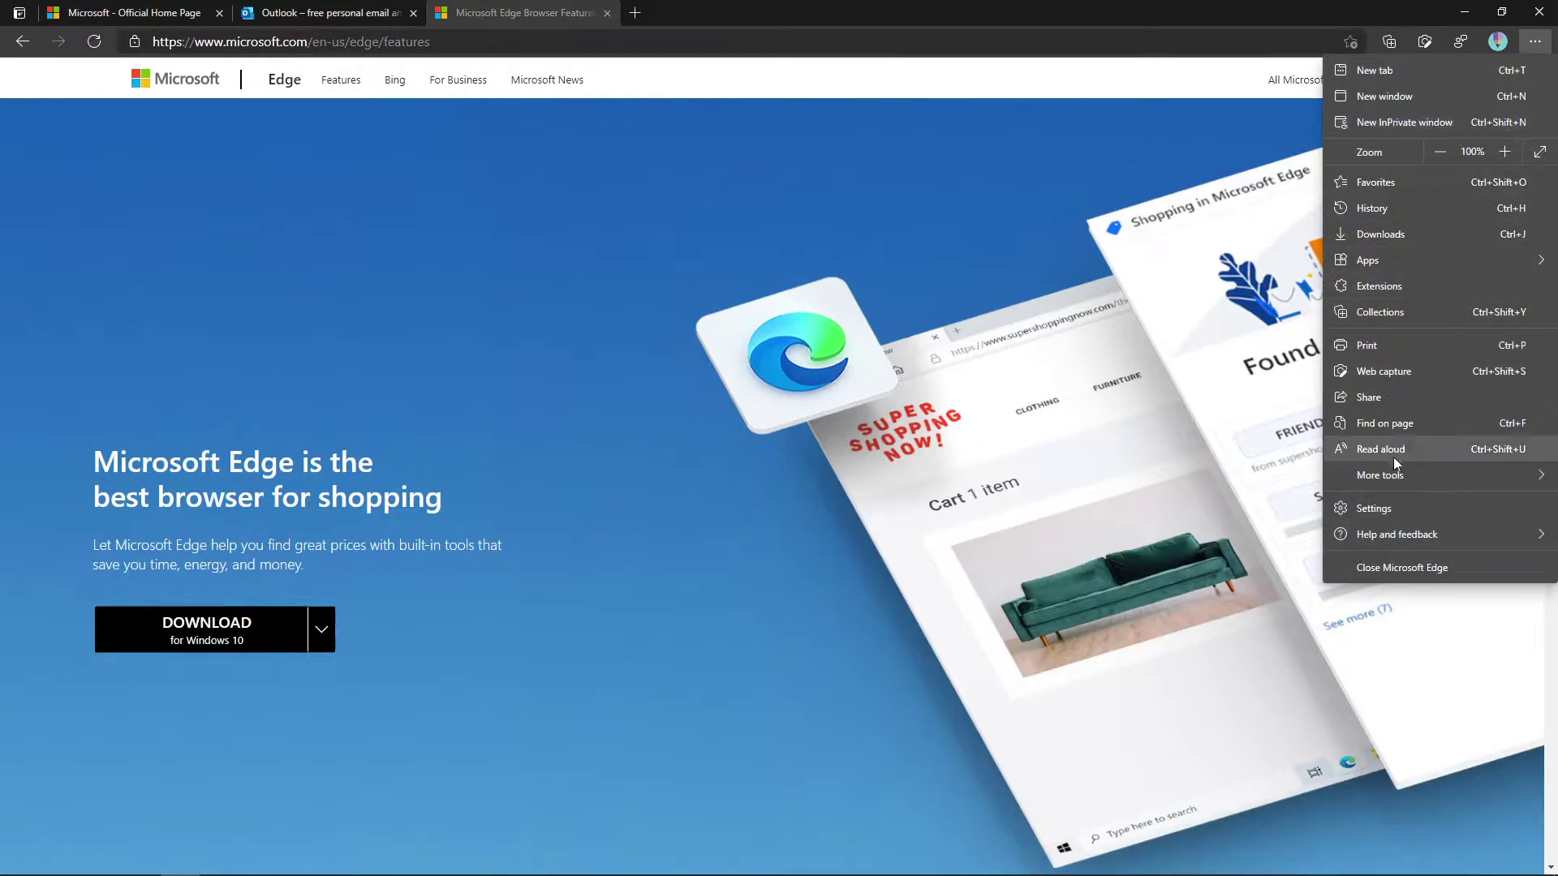
pyautogui.click(1377, 510)
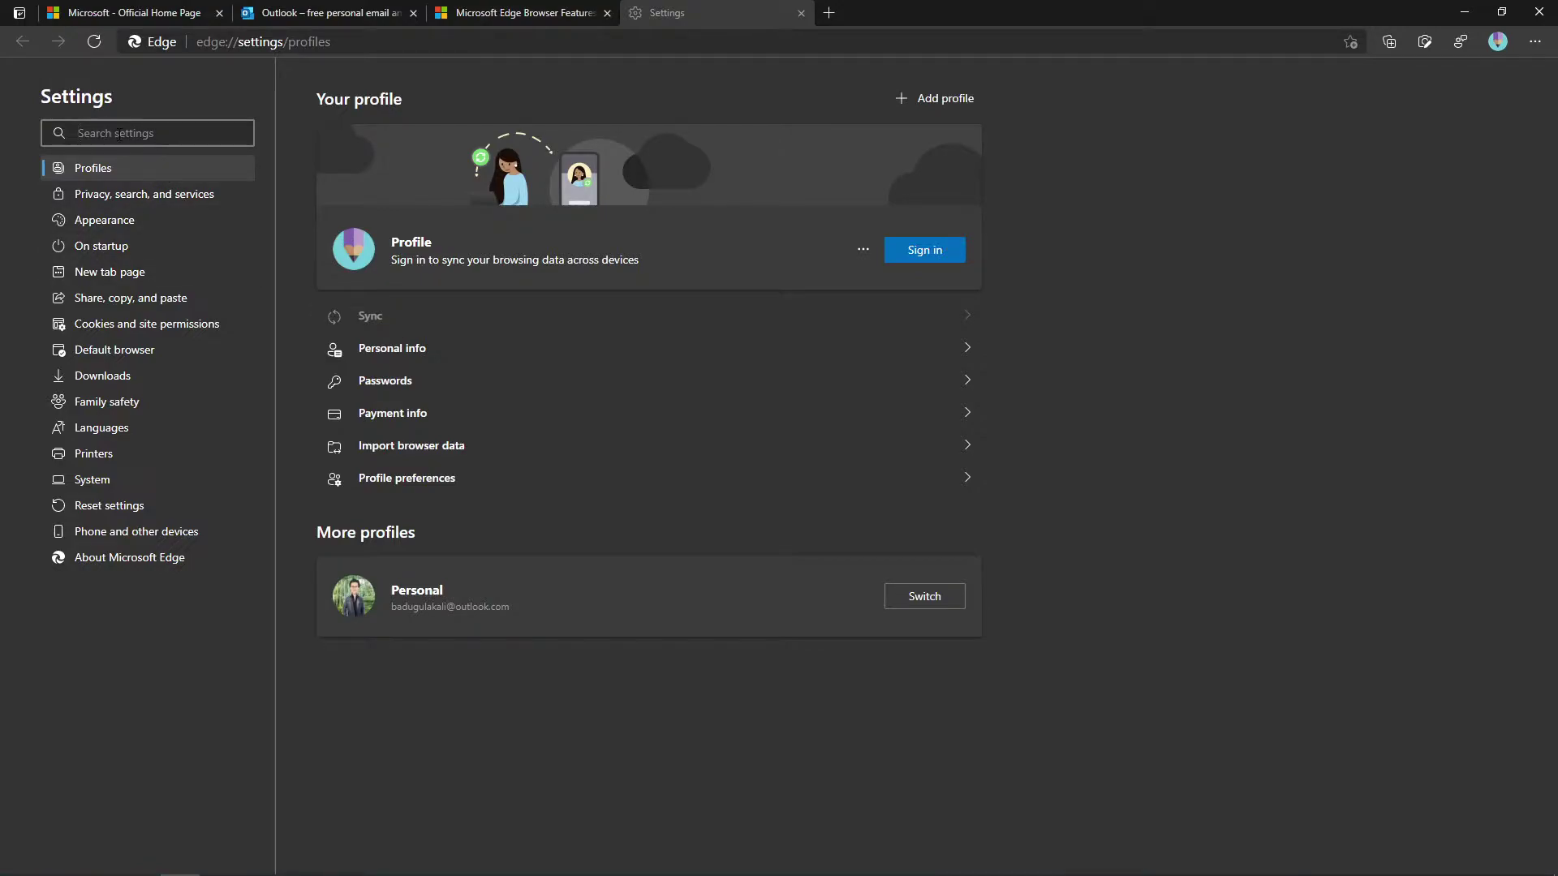
pyautogui.write('verti')
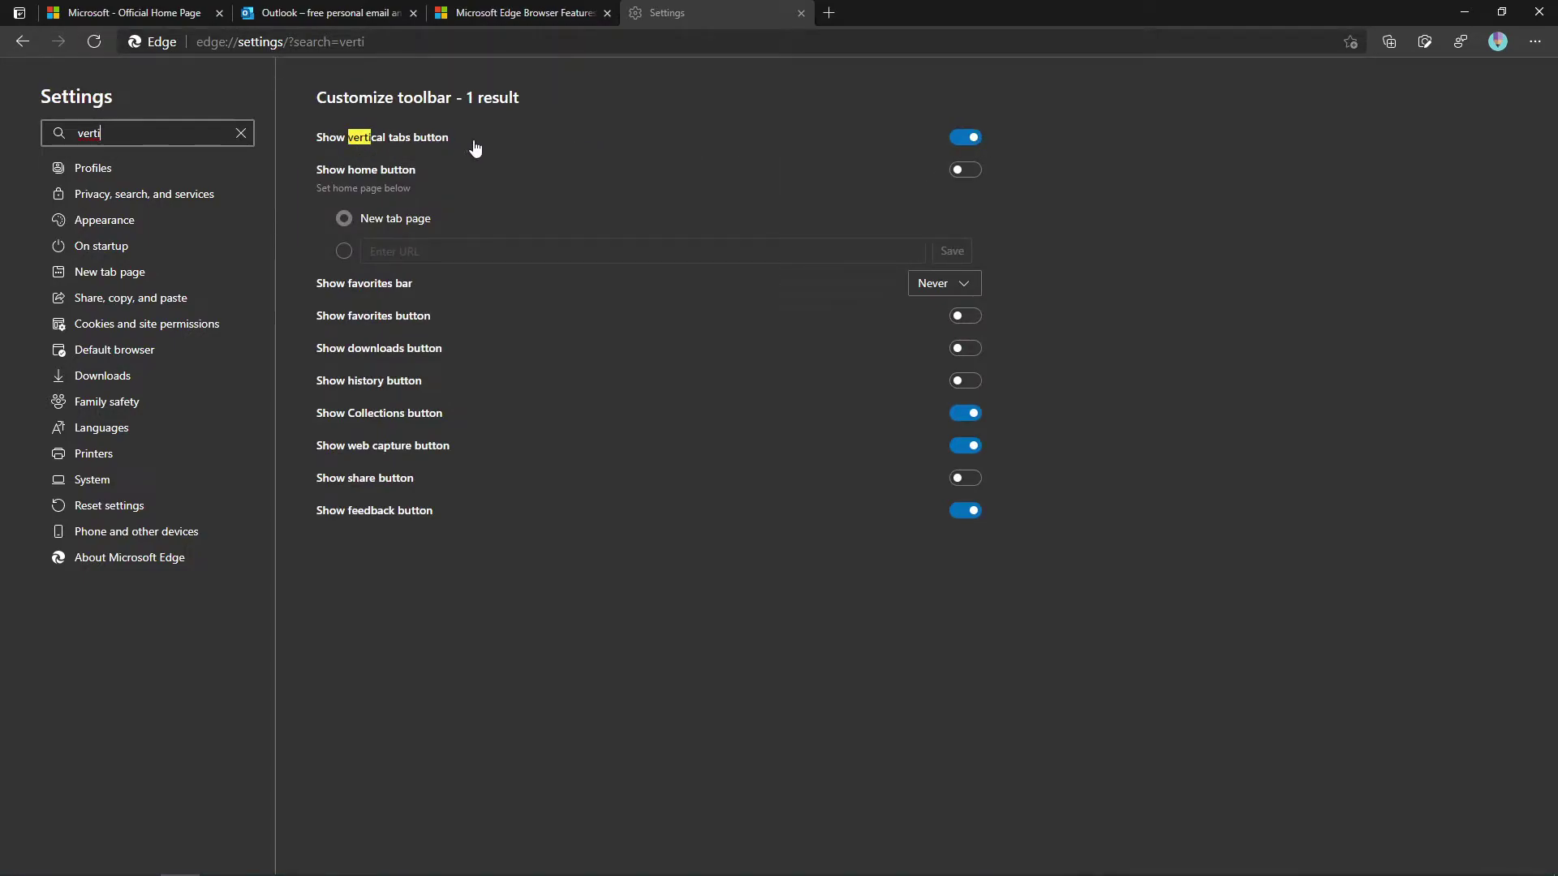
pyautogui.hotkey('ctrl', 'w')
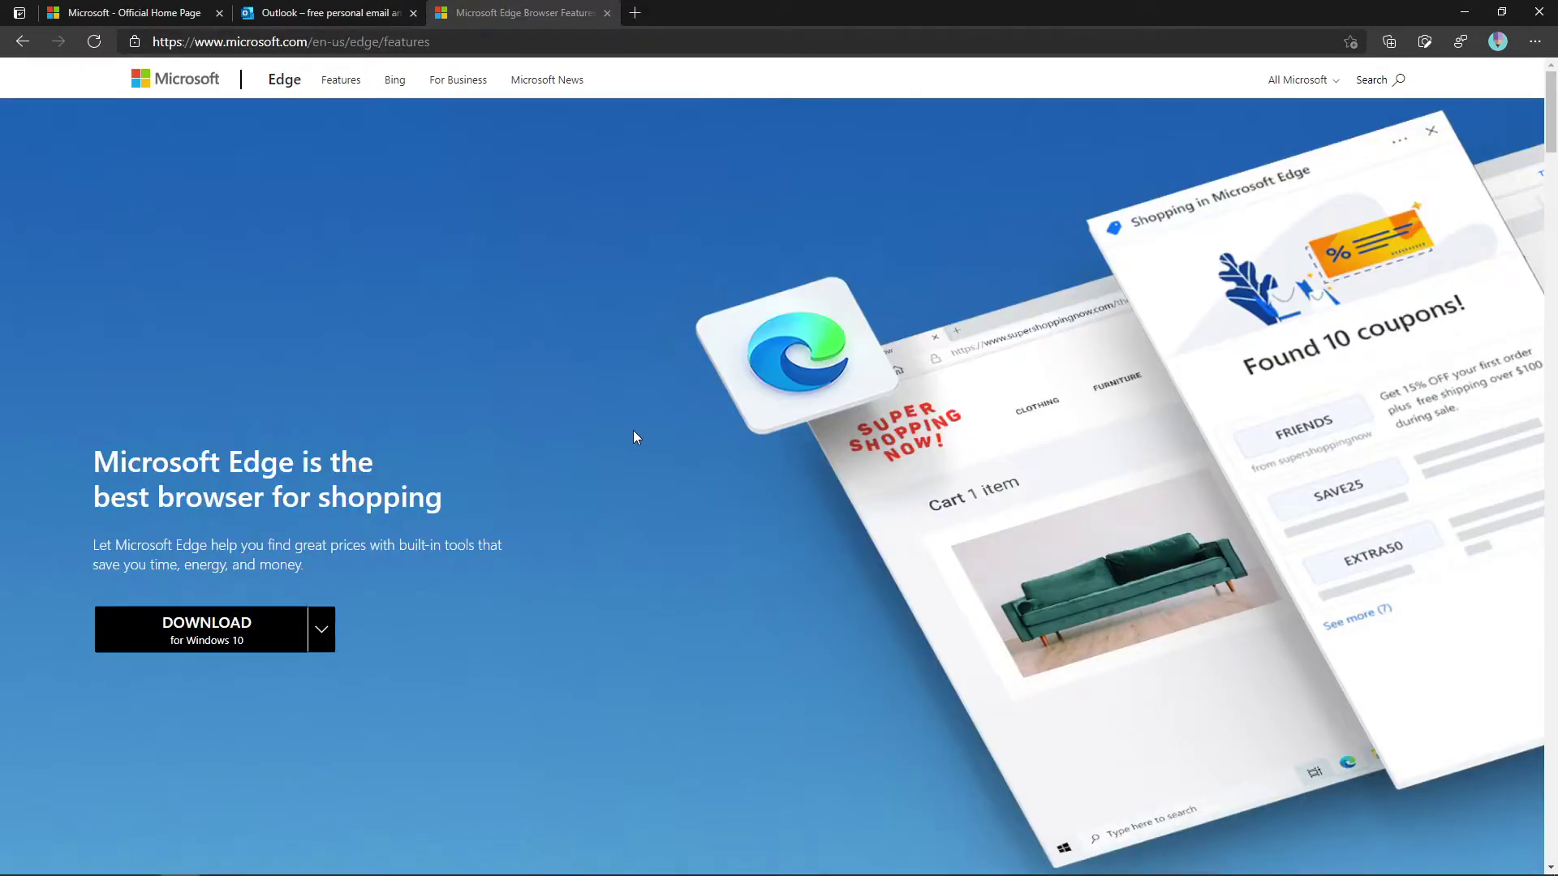
# - Turn on vertical tabs, then move the tabs back across the top
pyautogui.click(18, 13)
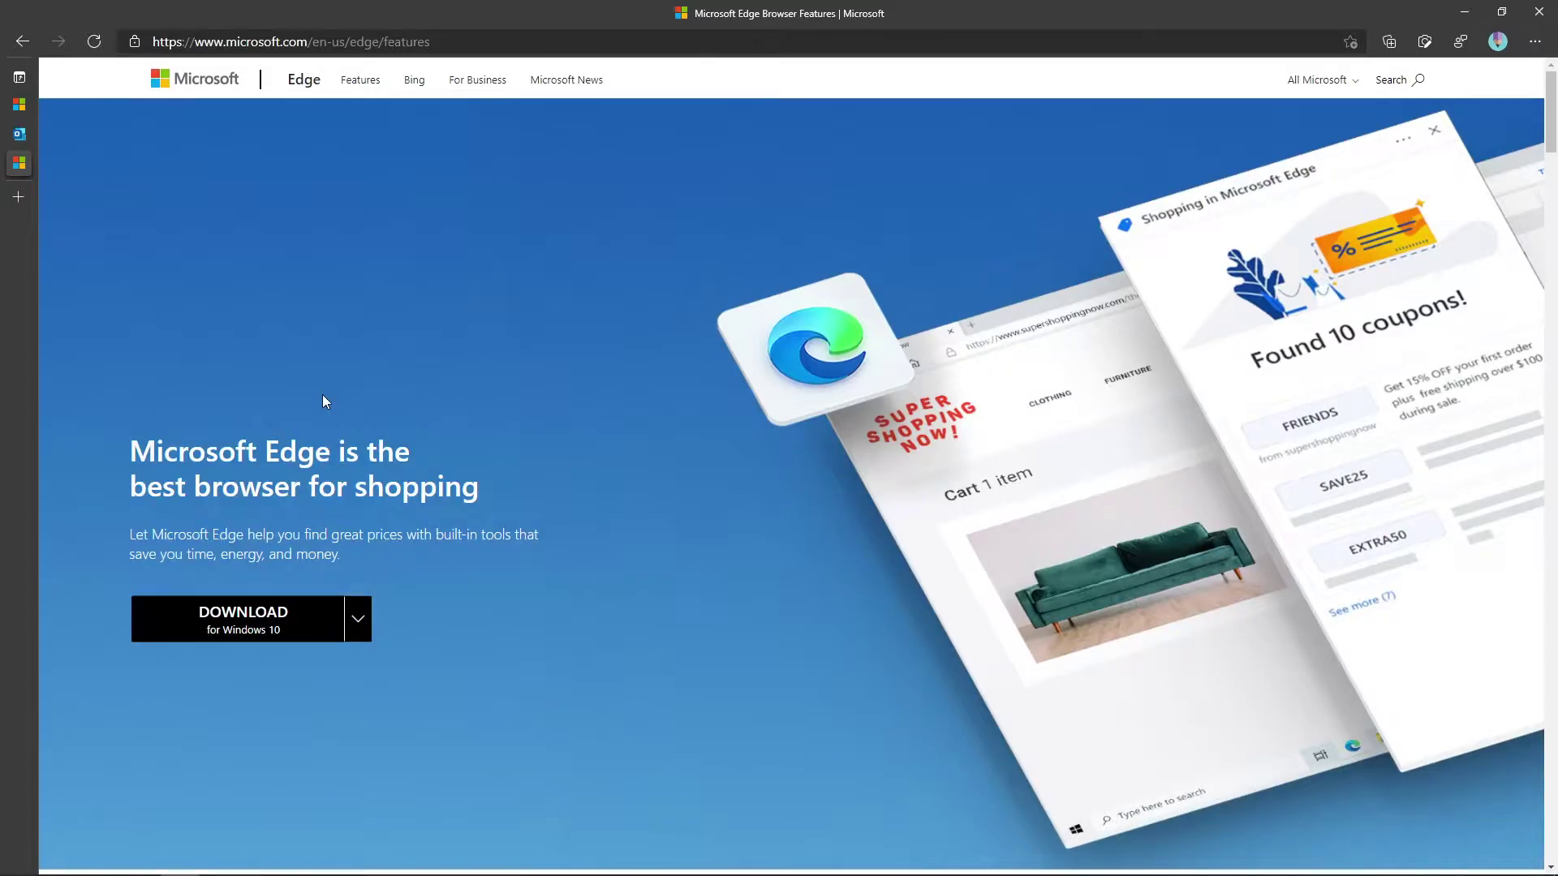
pyautogui.moveTo(10, 336)
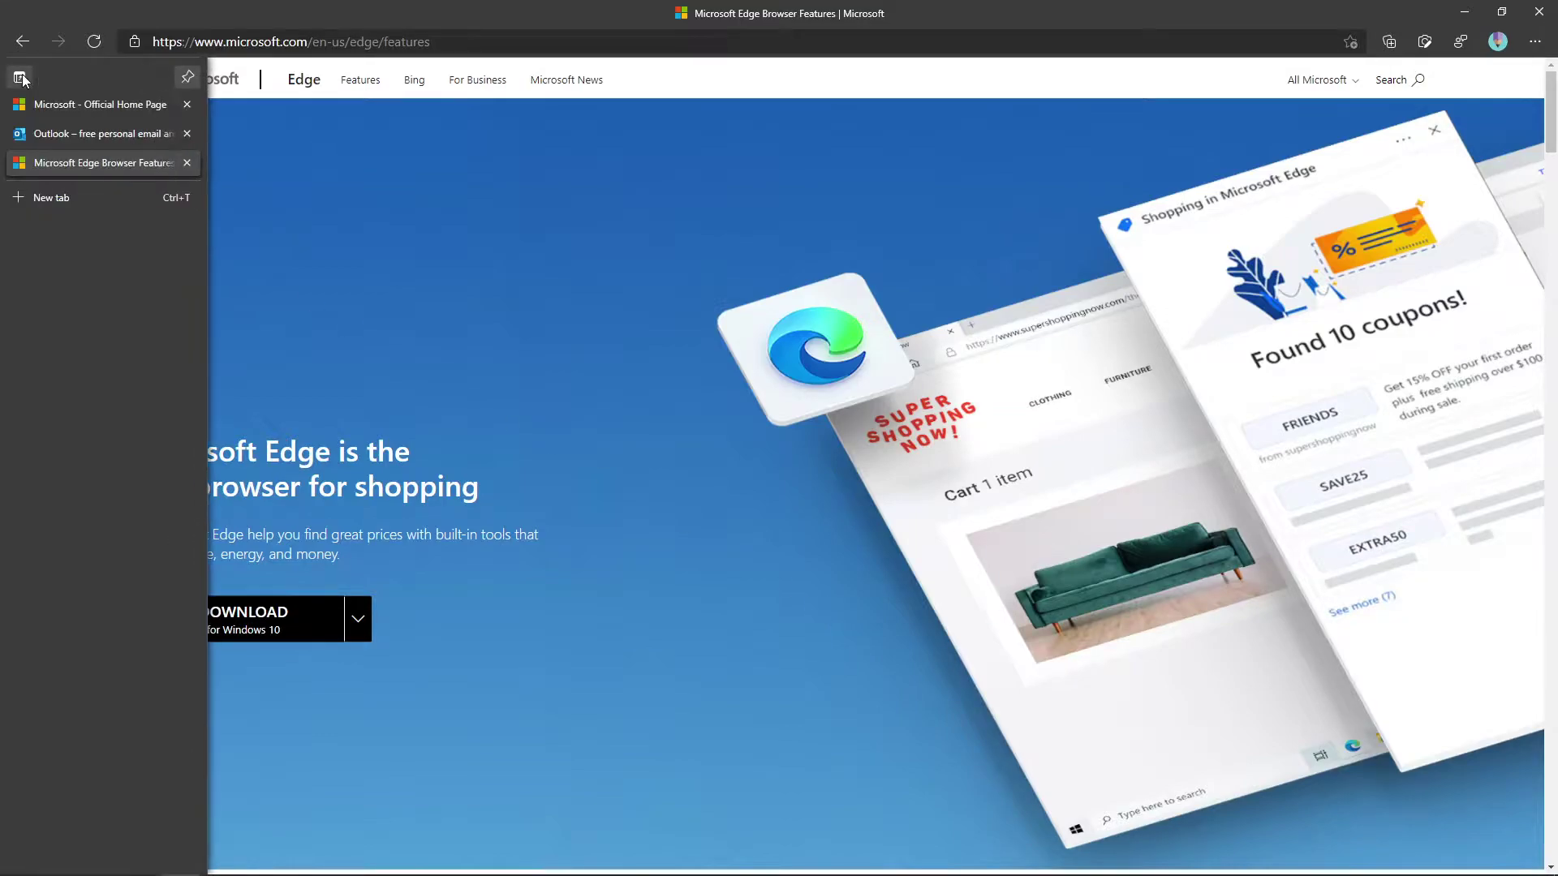
pyautogui.click(23, 78)
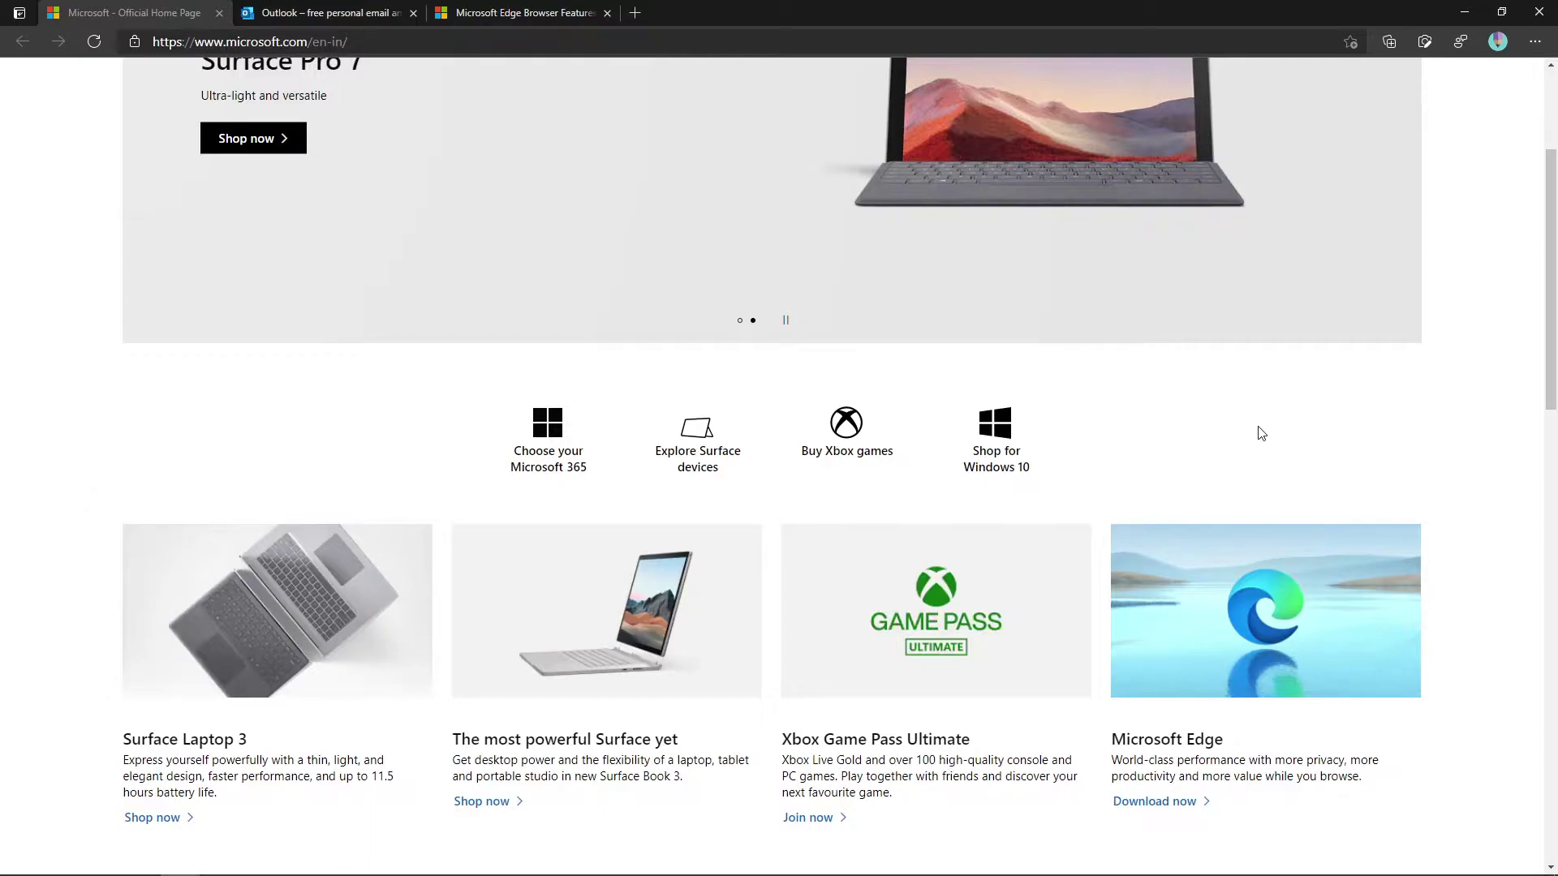
# - Search Settings for 'collections', close the Settings tab, and show the Collections panel
pyautogui.click(1535, 45)
pyautogui.click(1389, 508)
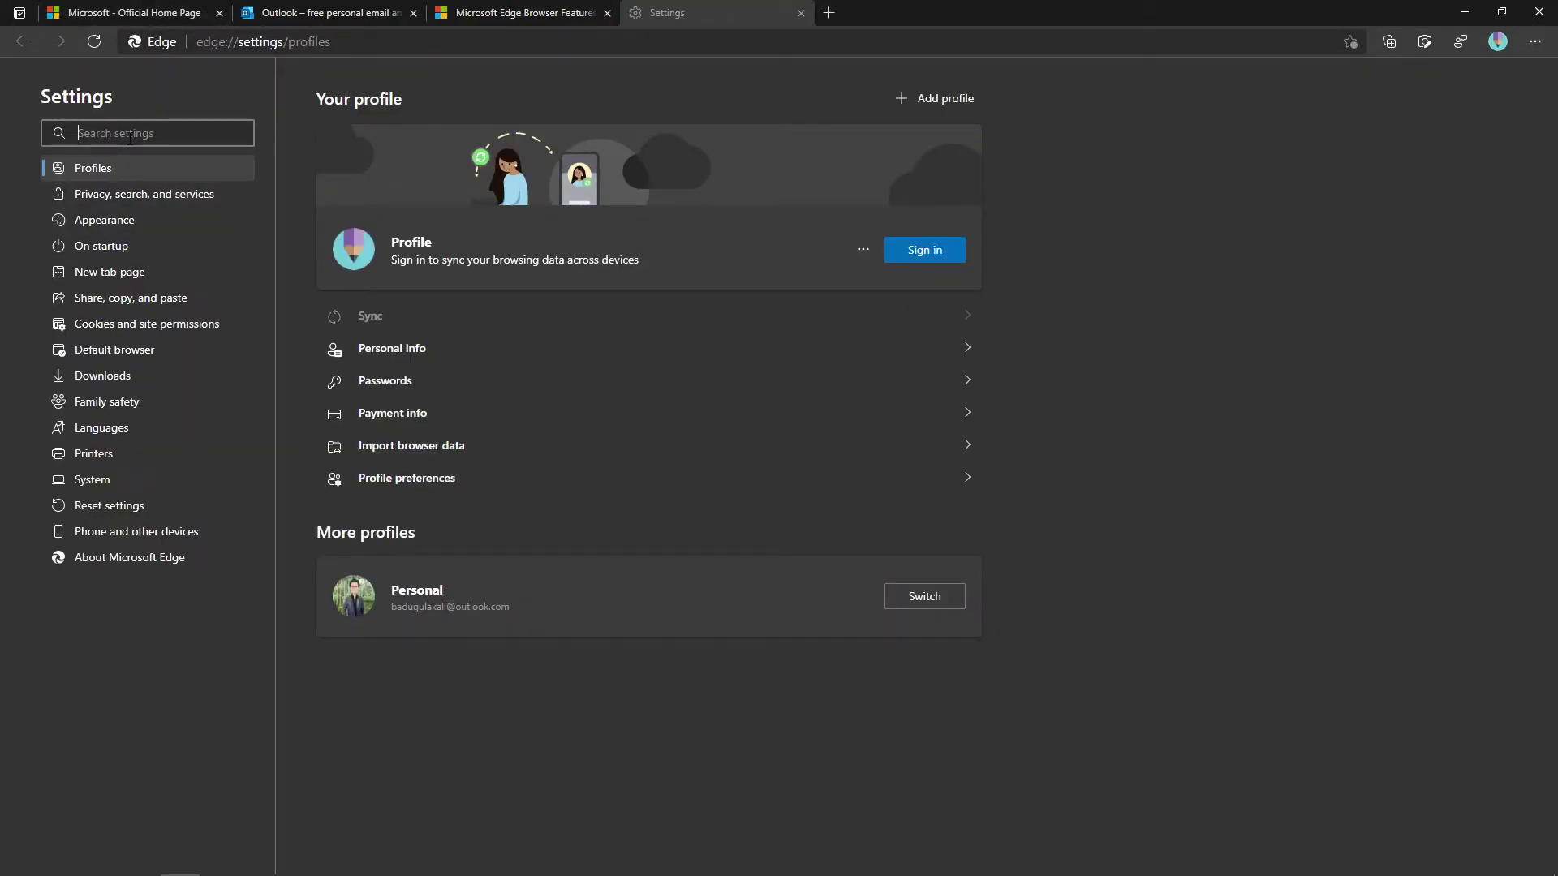
pyautogui.write('coll')
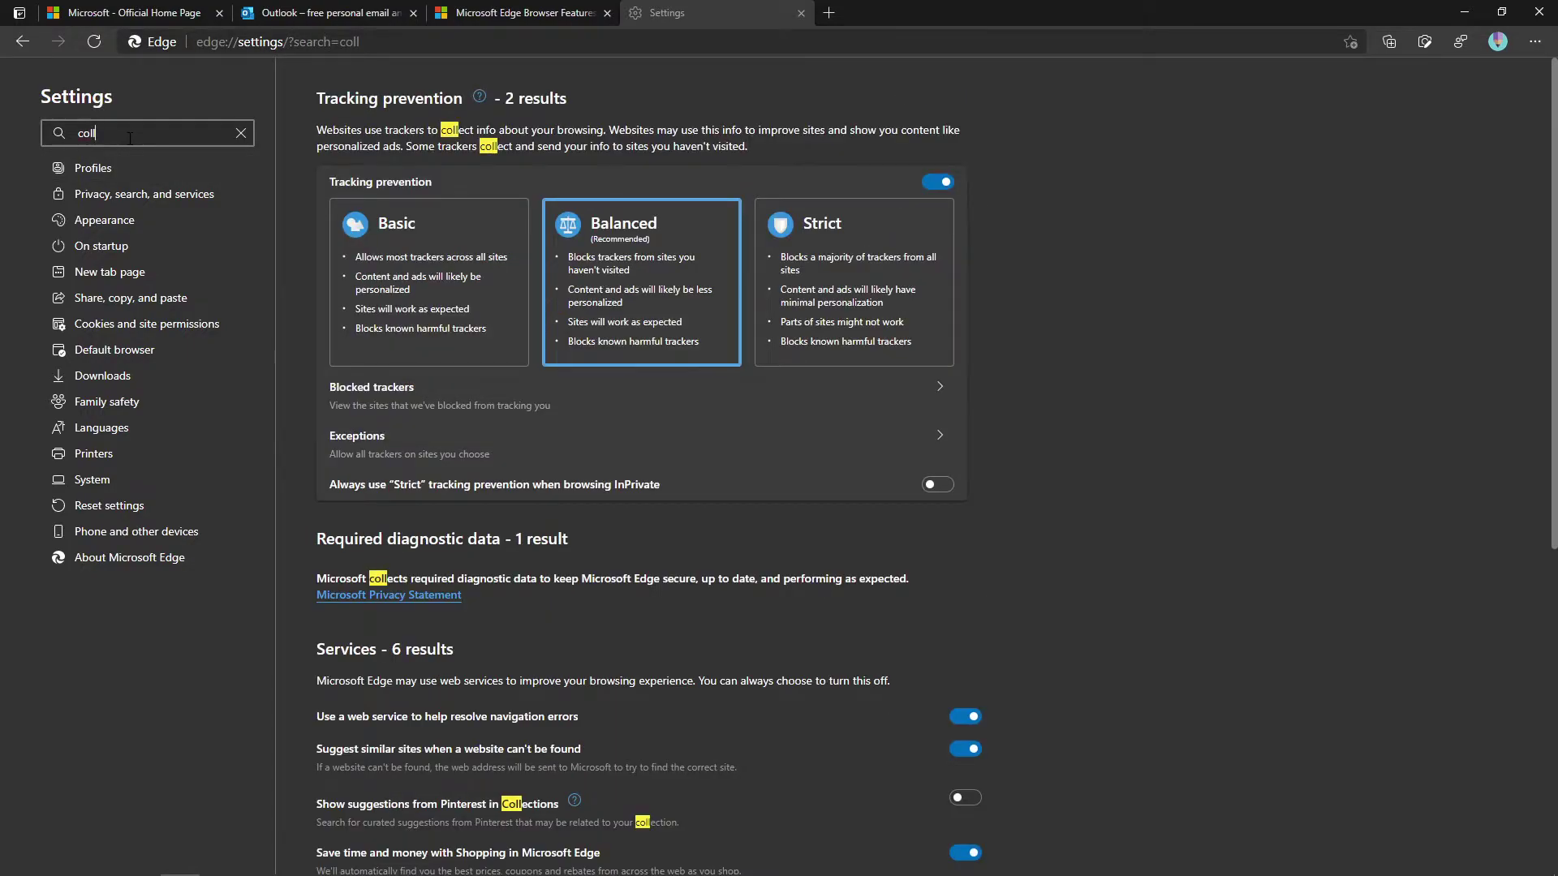
pyautogui.write('ections')
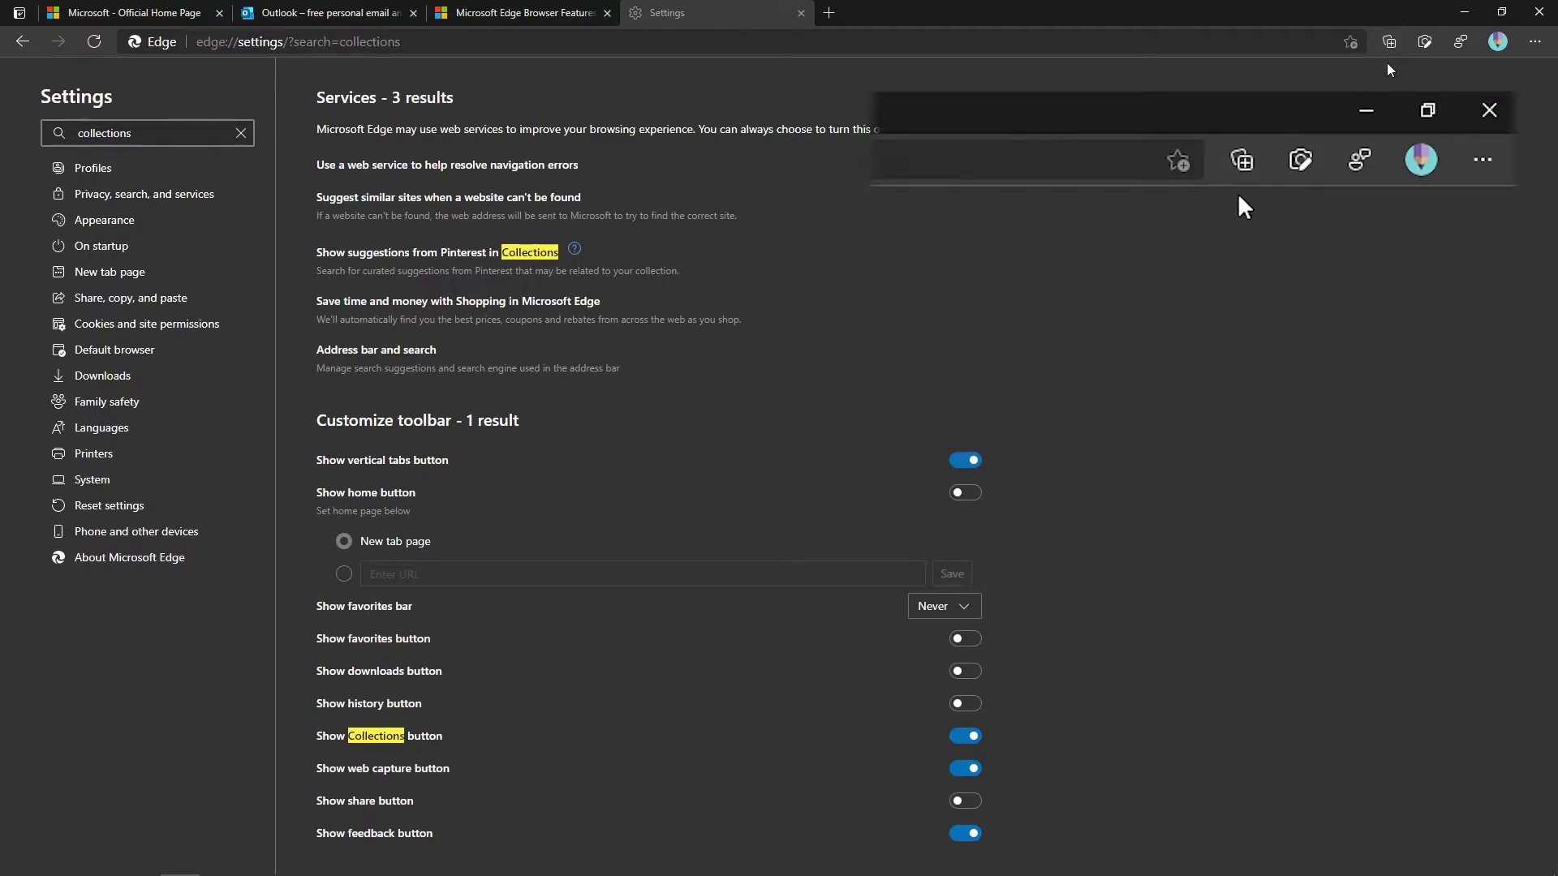
pyautogui.hotkey('ctrl', 'w')
pyautogui.click(1390, 46)
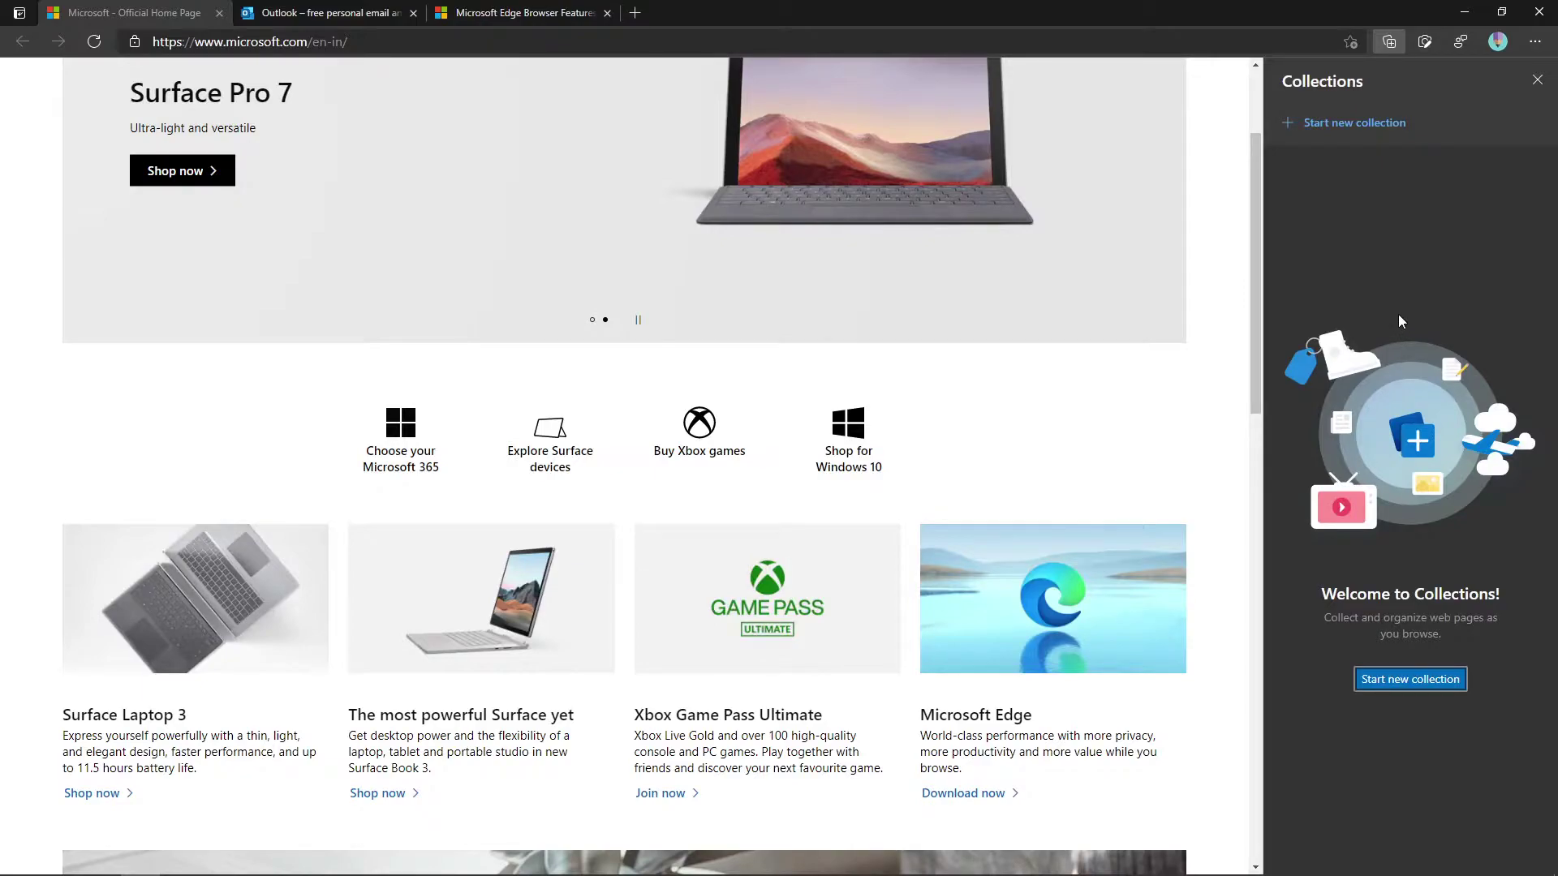
# - Start a new collection, add the Microsoft - Official Home Page, and return to the list
pyautogui.click(1390, 681)
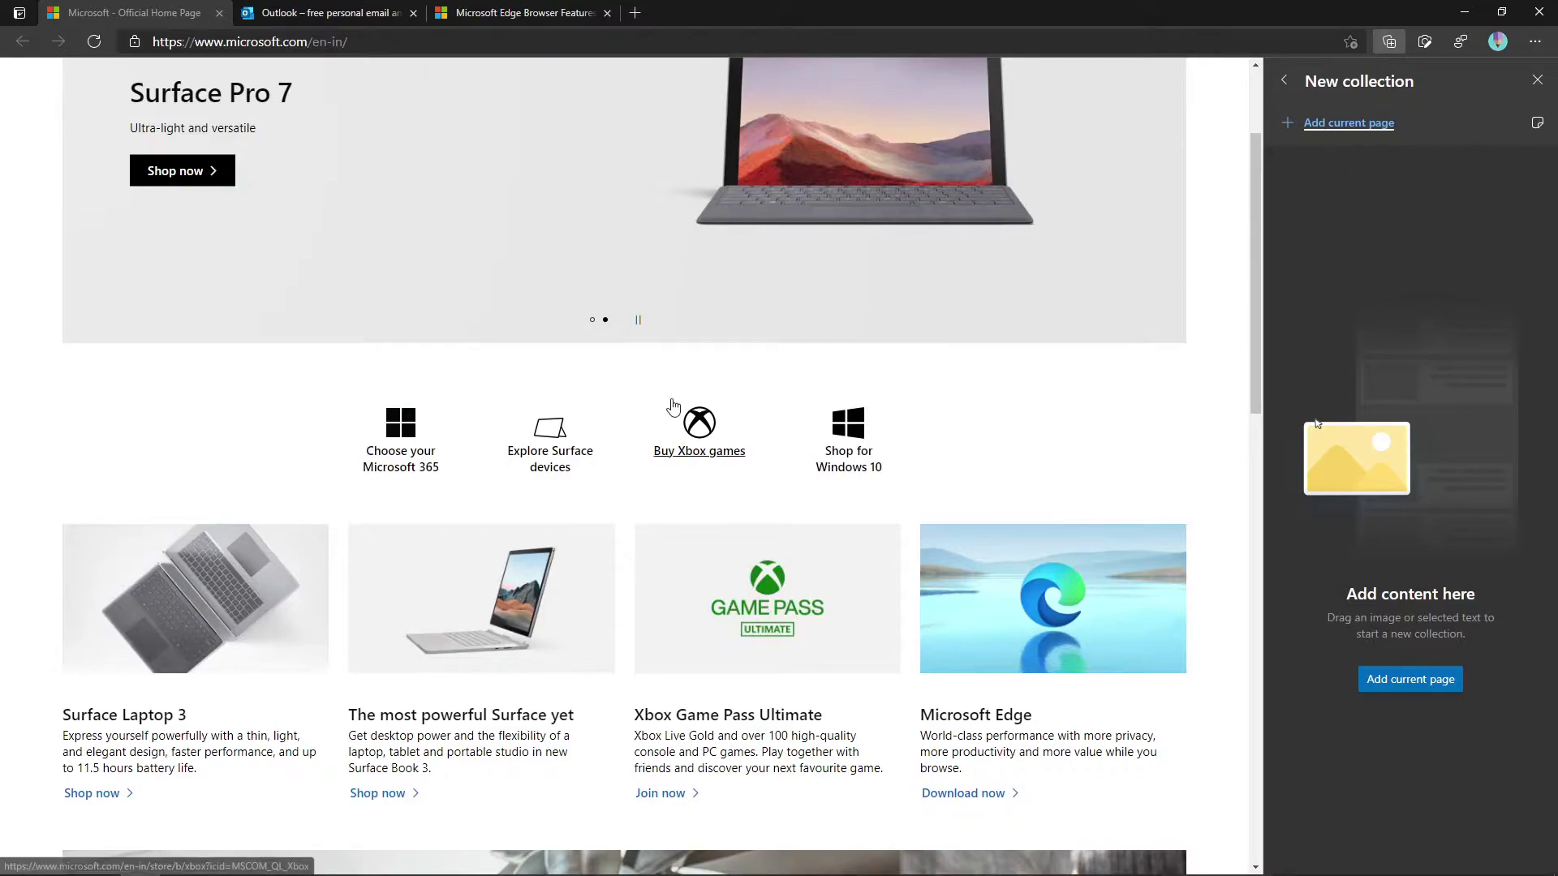
pyautogui.rightClick(79, 374)
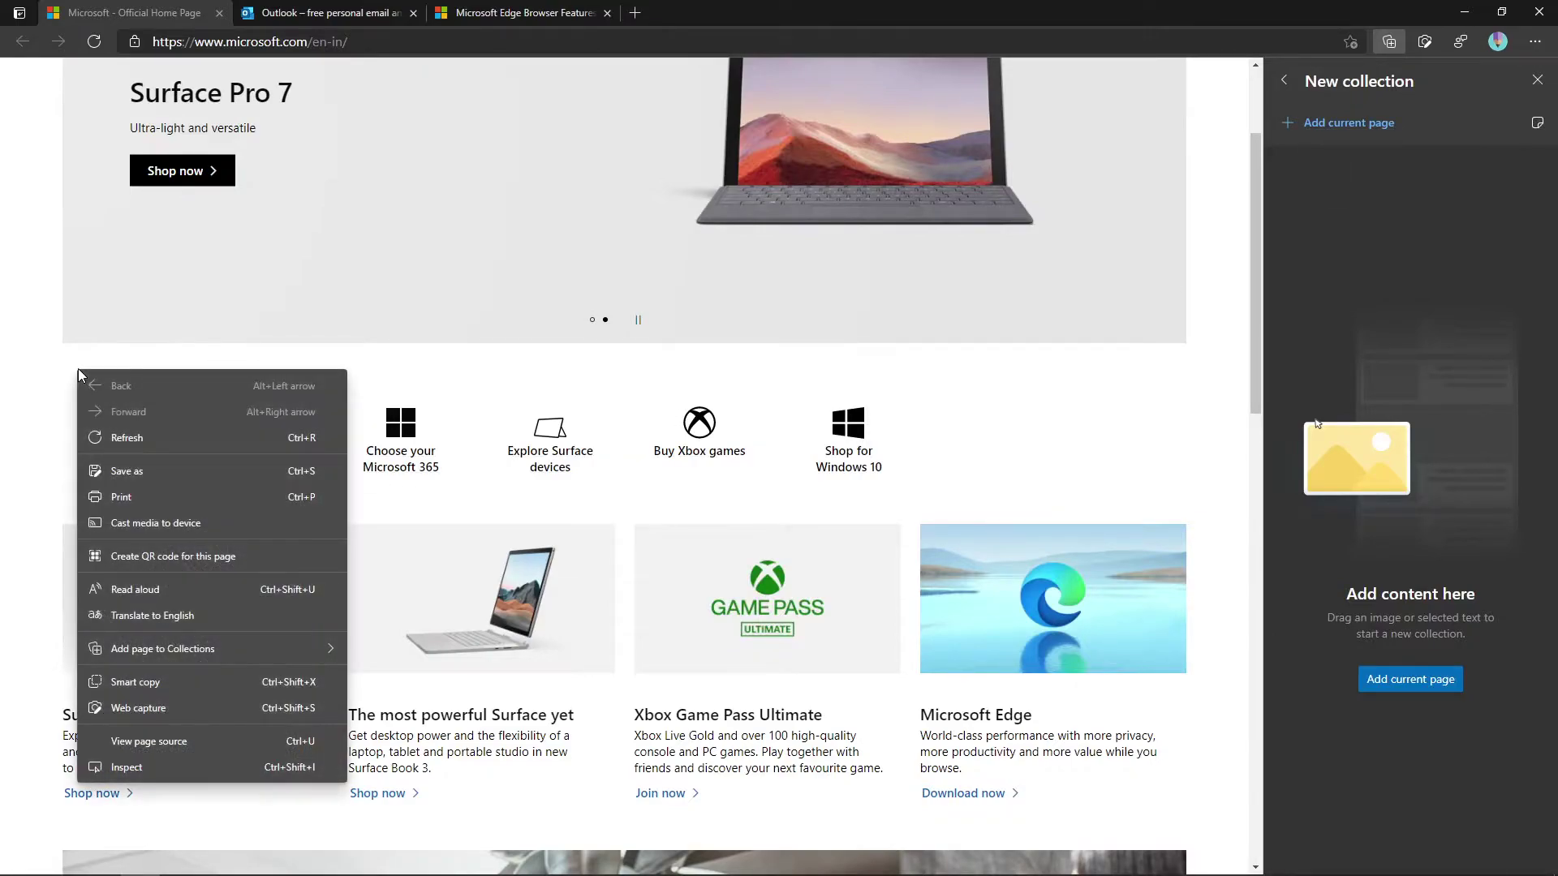
pyautogui.moveTo(150, 654)
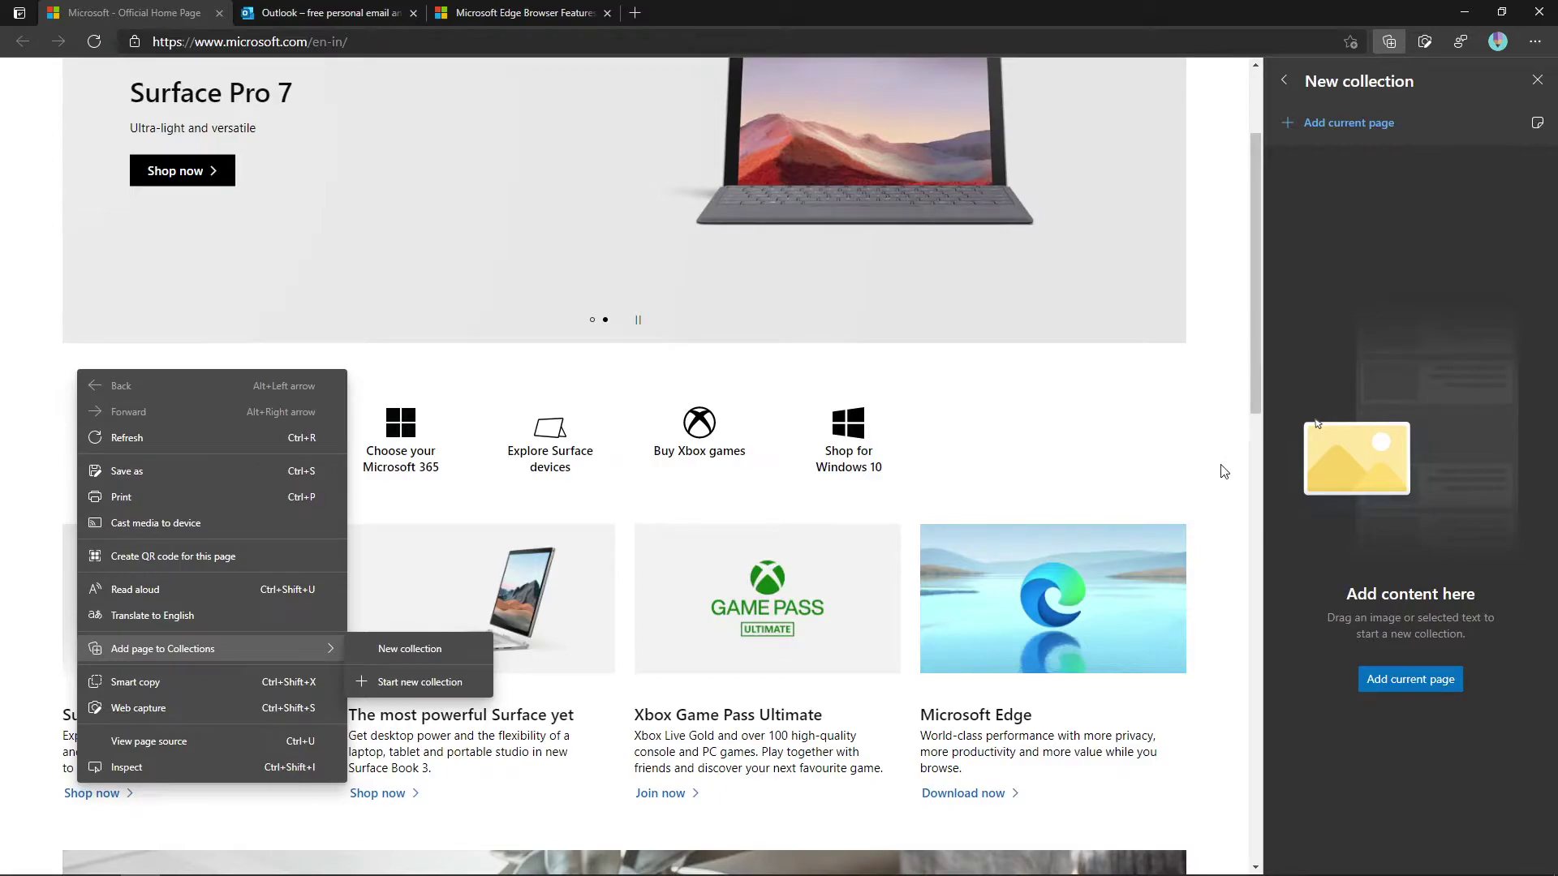
pyautogui.click(998, 471)
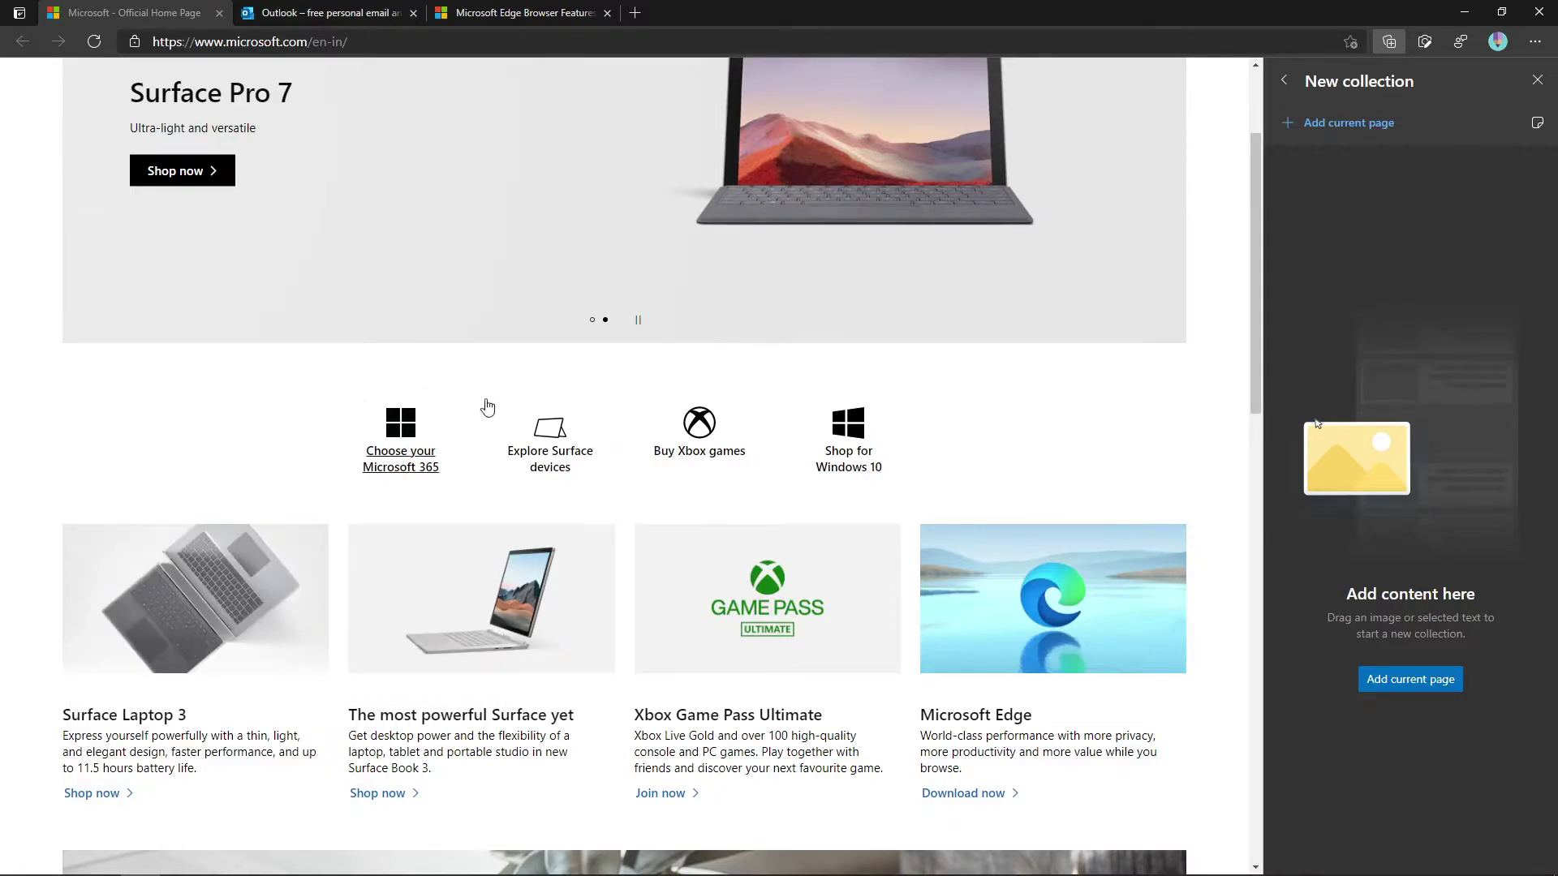
pyautogui.click(1339, 127)
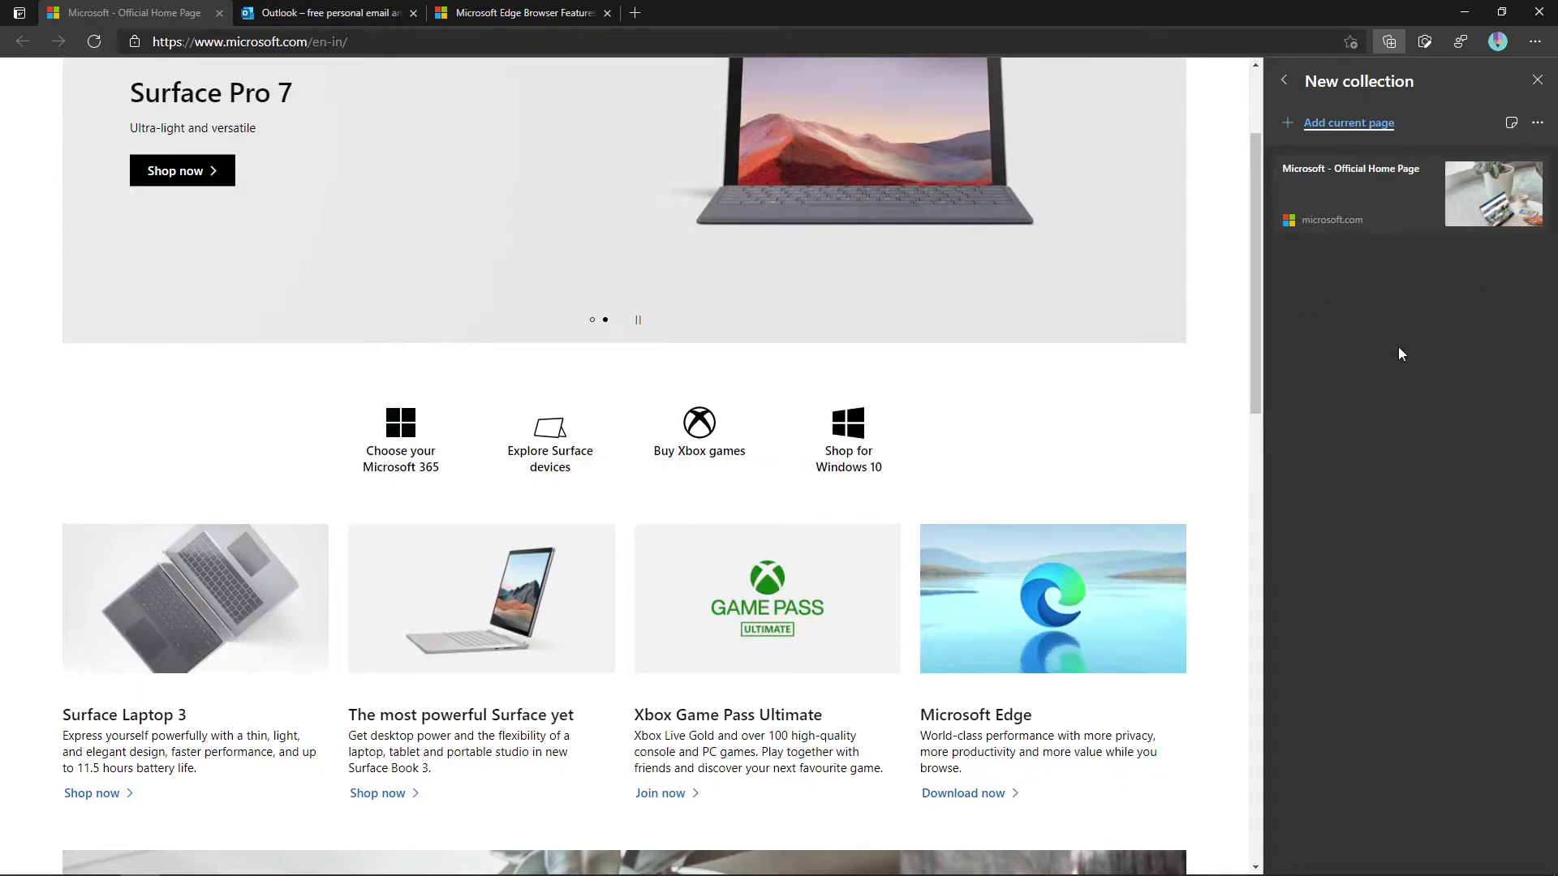
pyautogui.click(1287, 81)
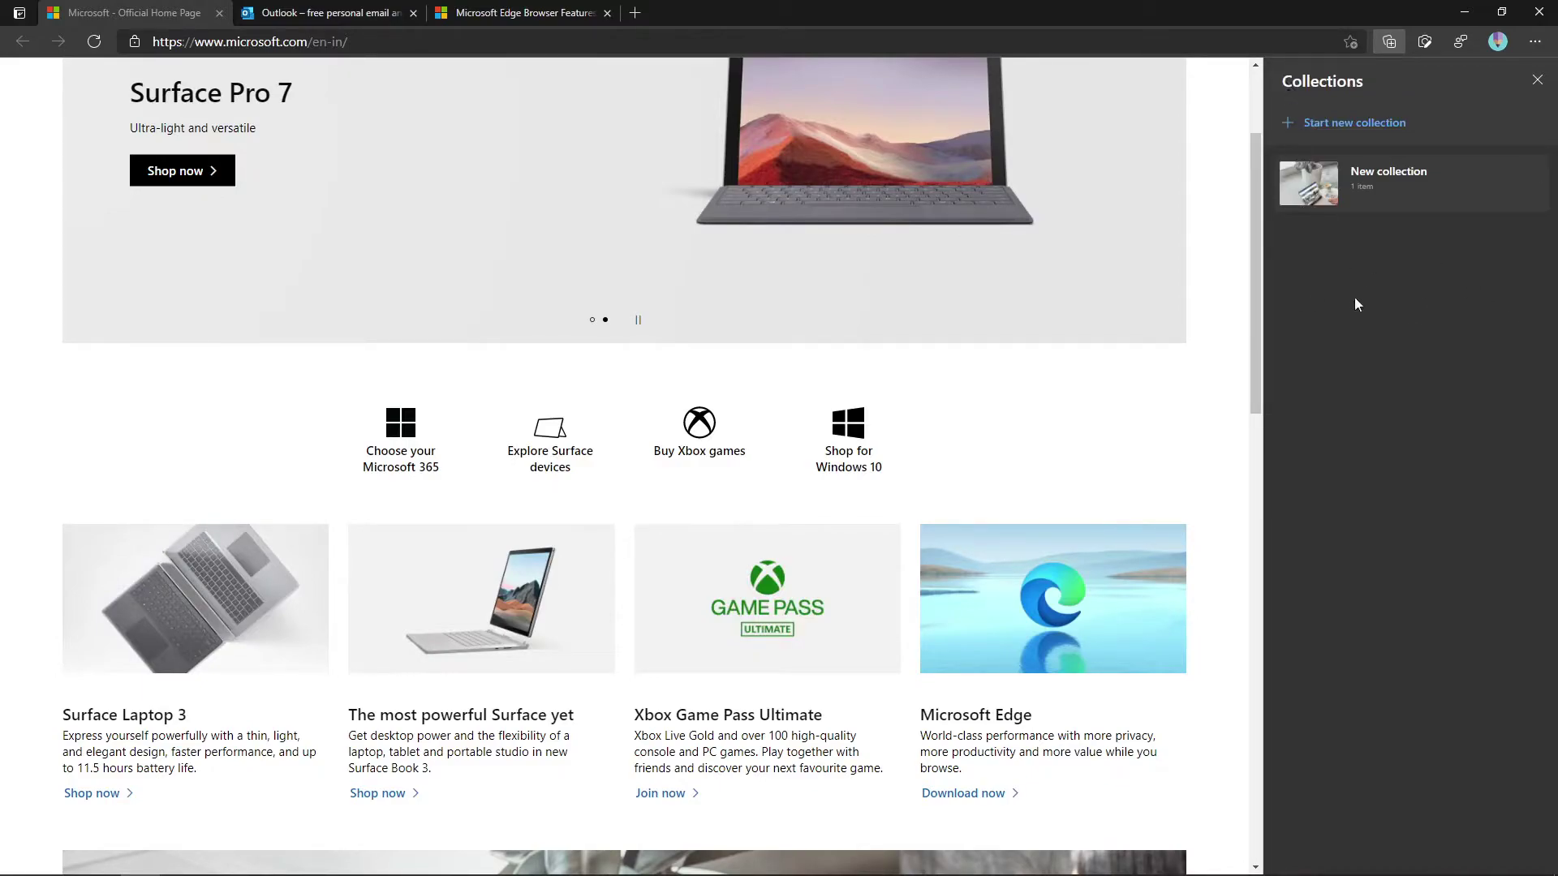
# - Rename the 'New collection' collection to 'microsoft'
pyautogui.click(1400, 185)
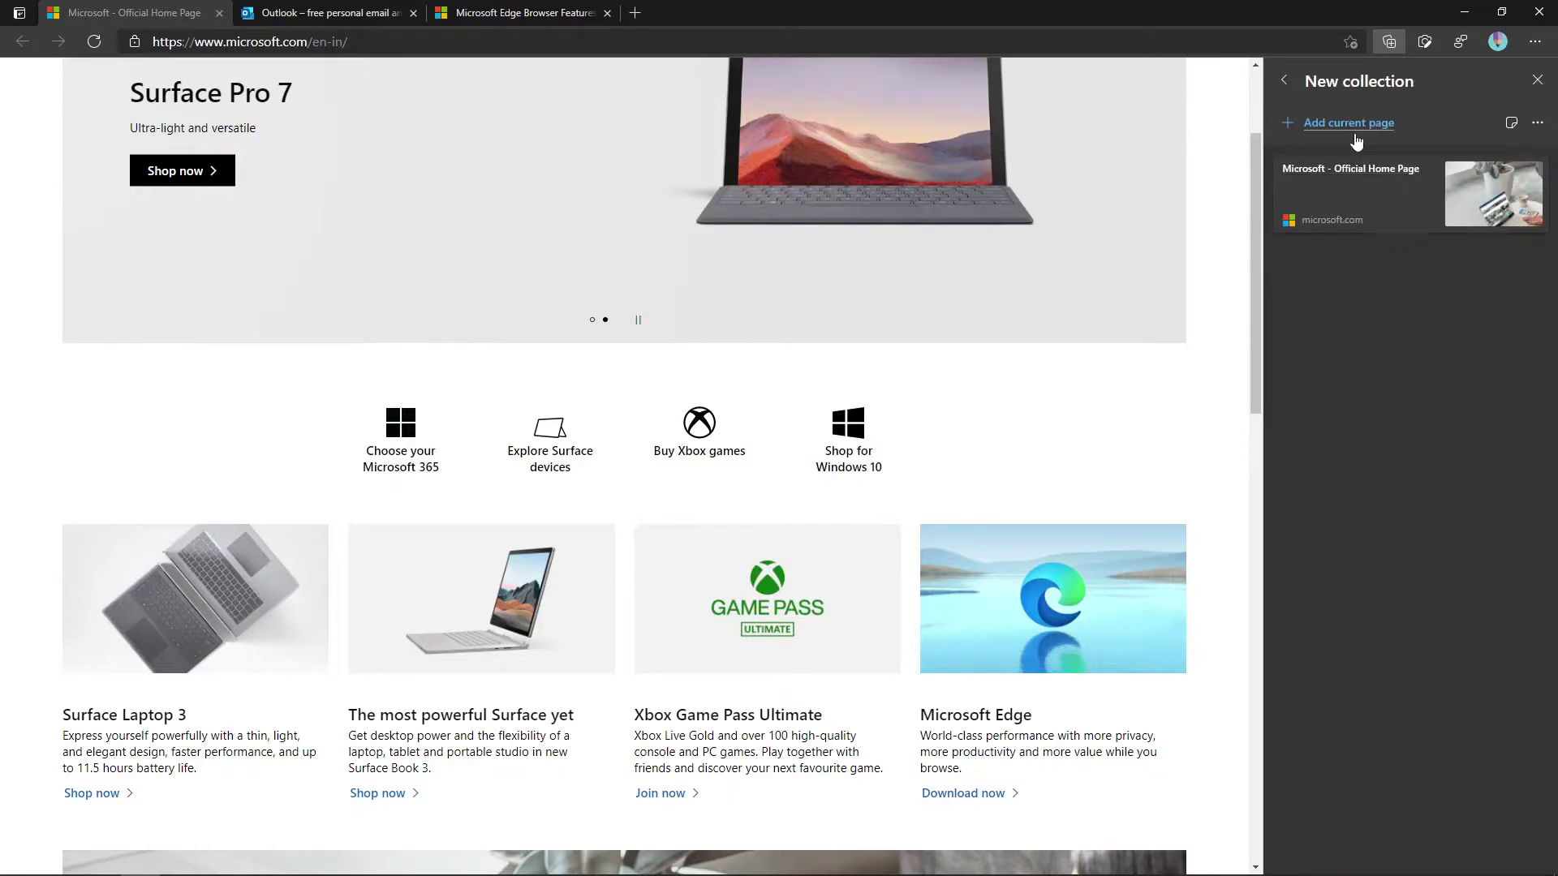
pyautogui.click(1347, 82)
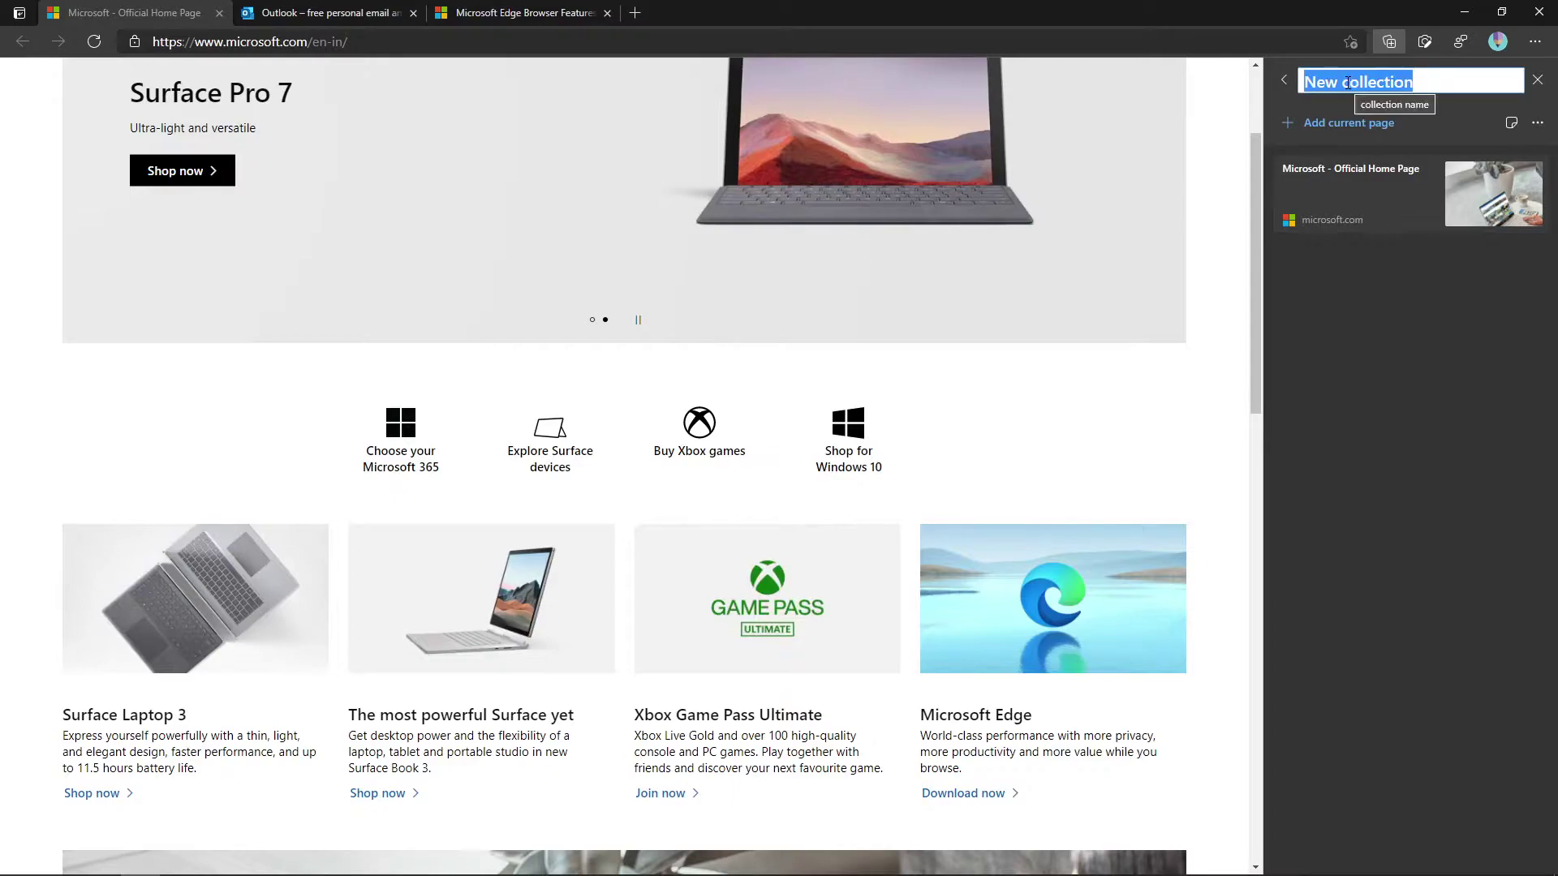
pyautogui.write('m')
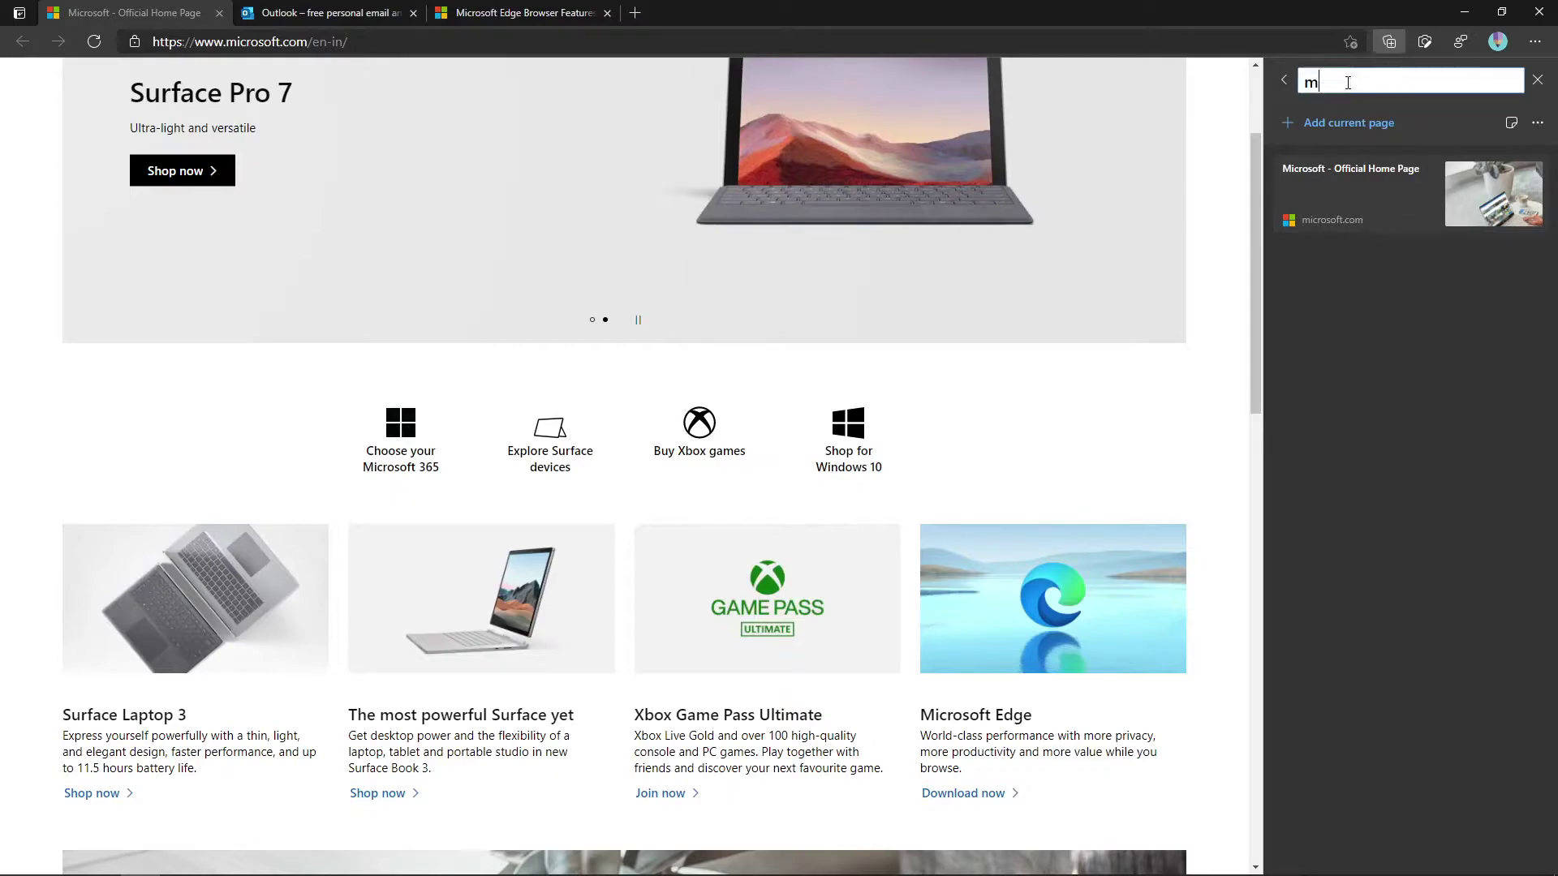
pyautogui.write('icrosoft')
pyautogui.click(1283, 80)
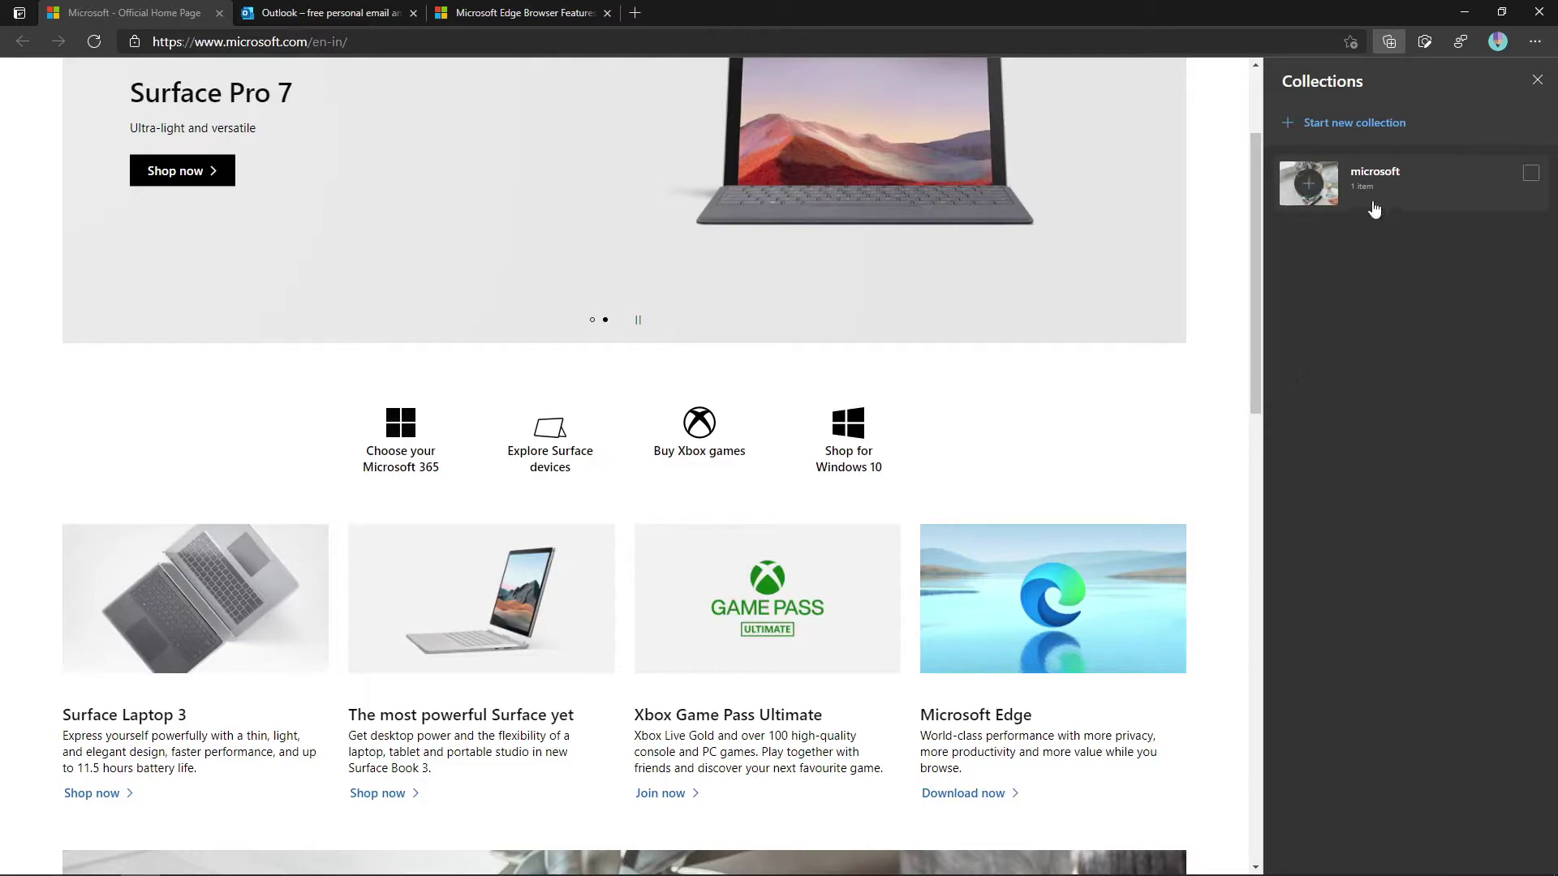
# - Add the Surface Laptop 3 image and a short numeric note to the microsoft collection
pyautogui.click(1307, 190)
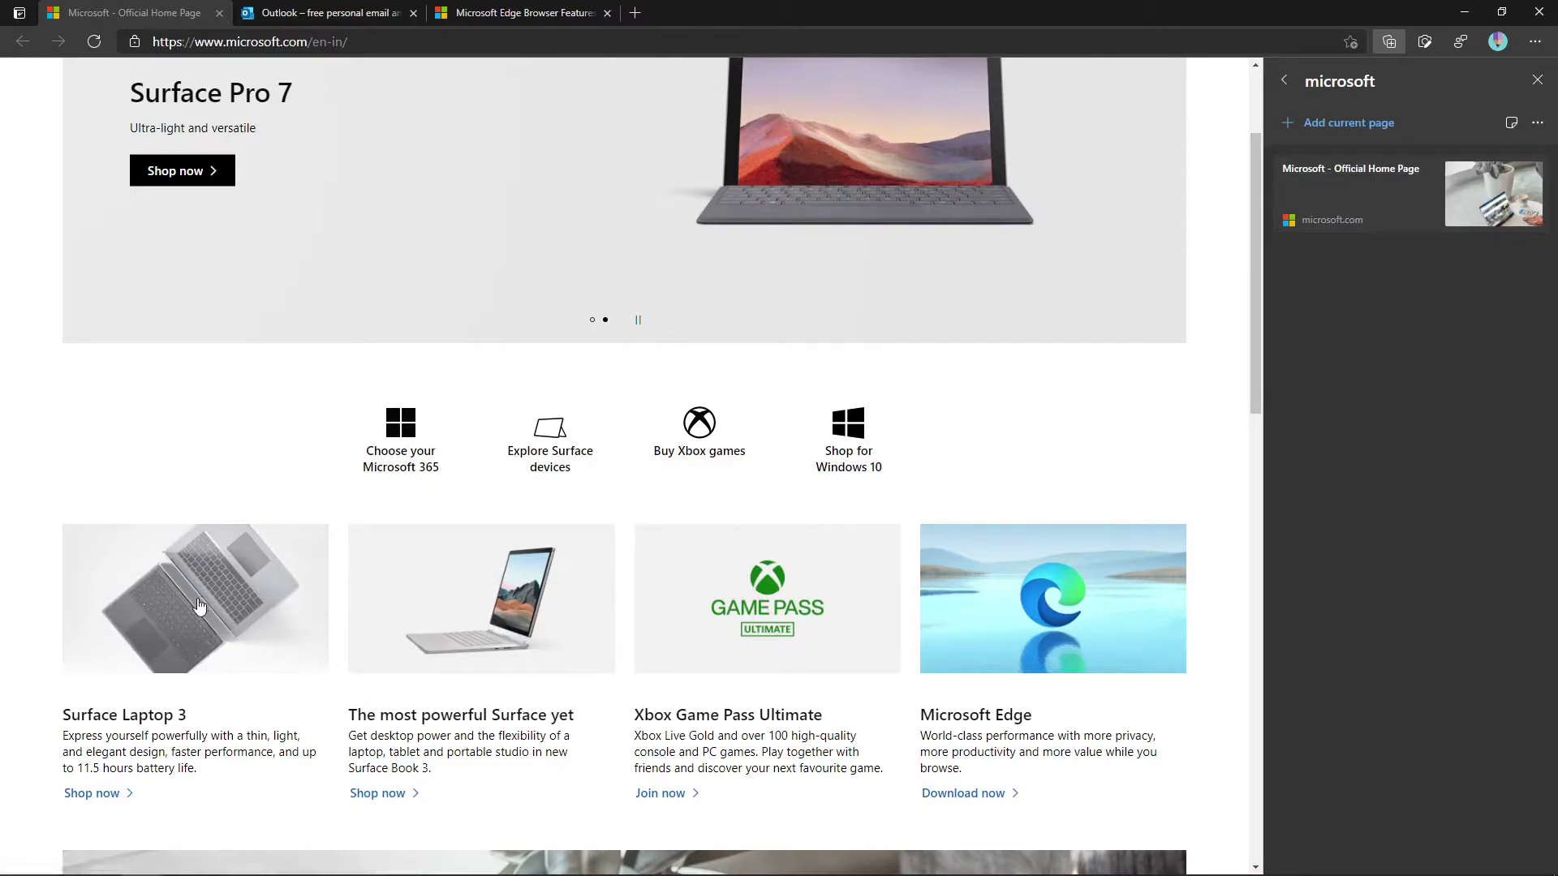
pyautogui.moveTo(181, 598); pyautogui.dragTo(1344, 391)
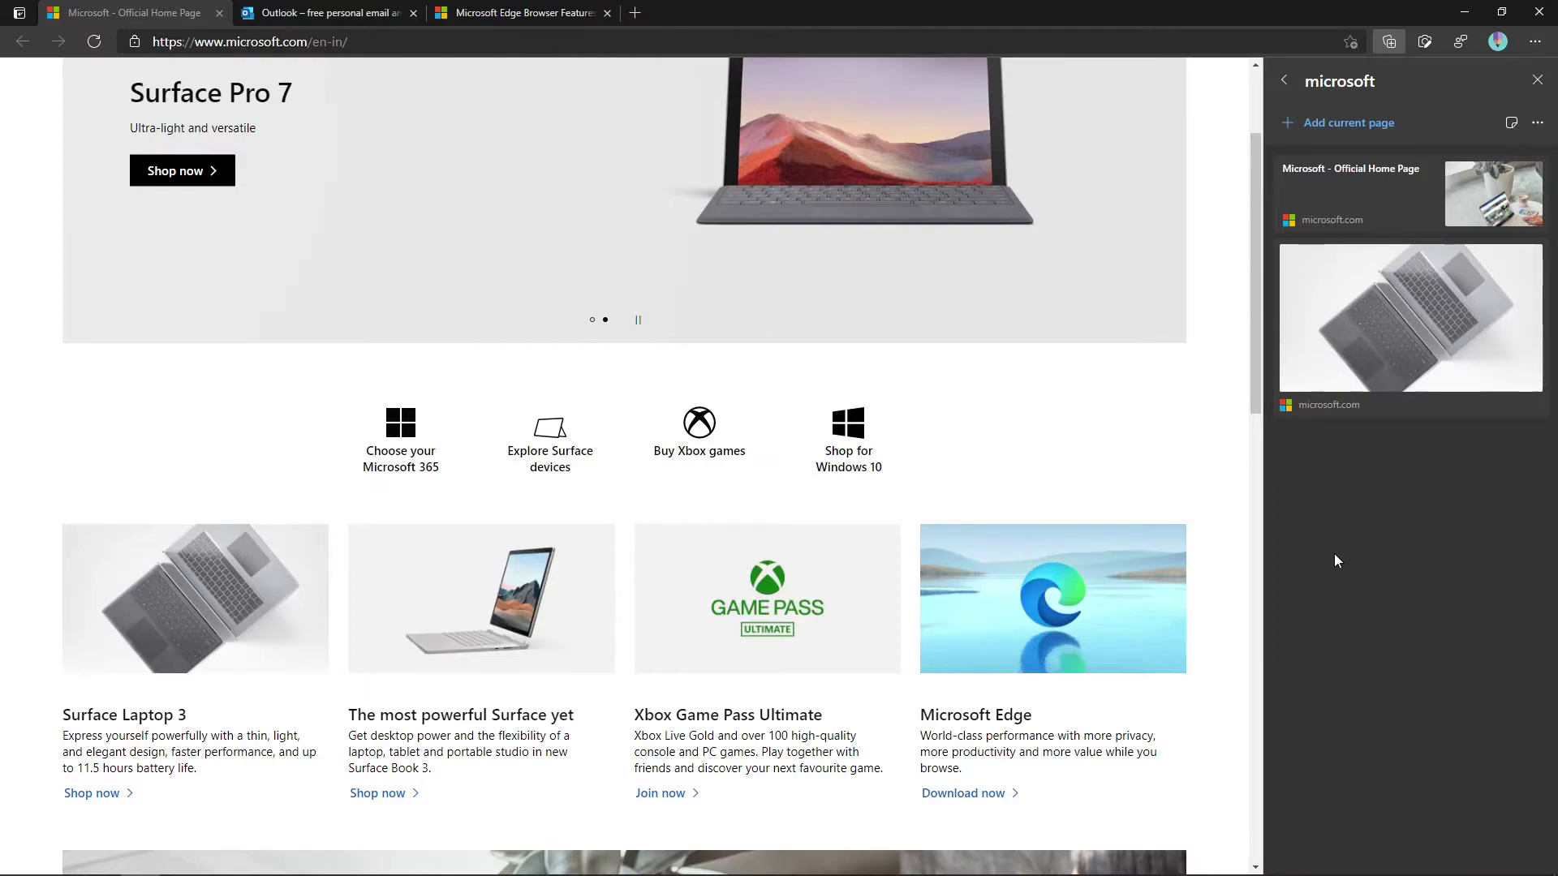
pyautogui.click(1511, 123)
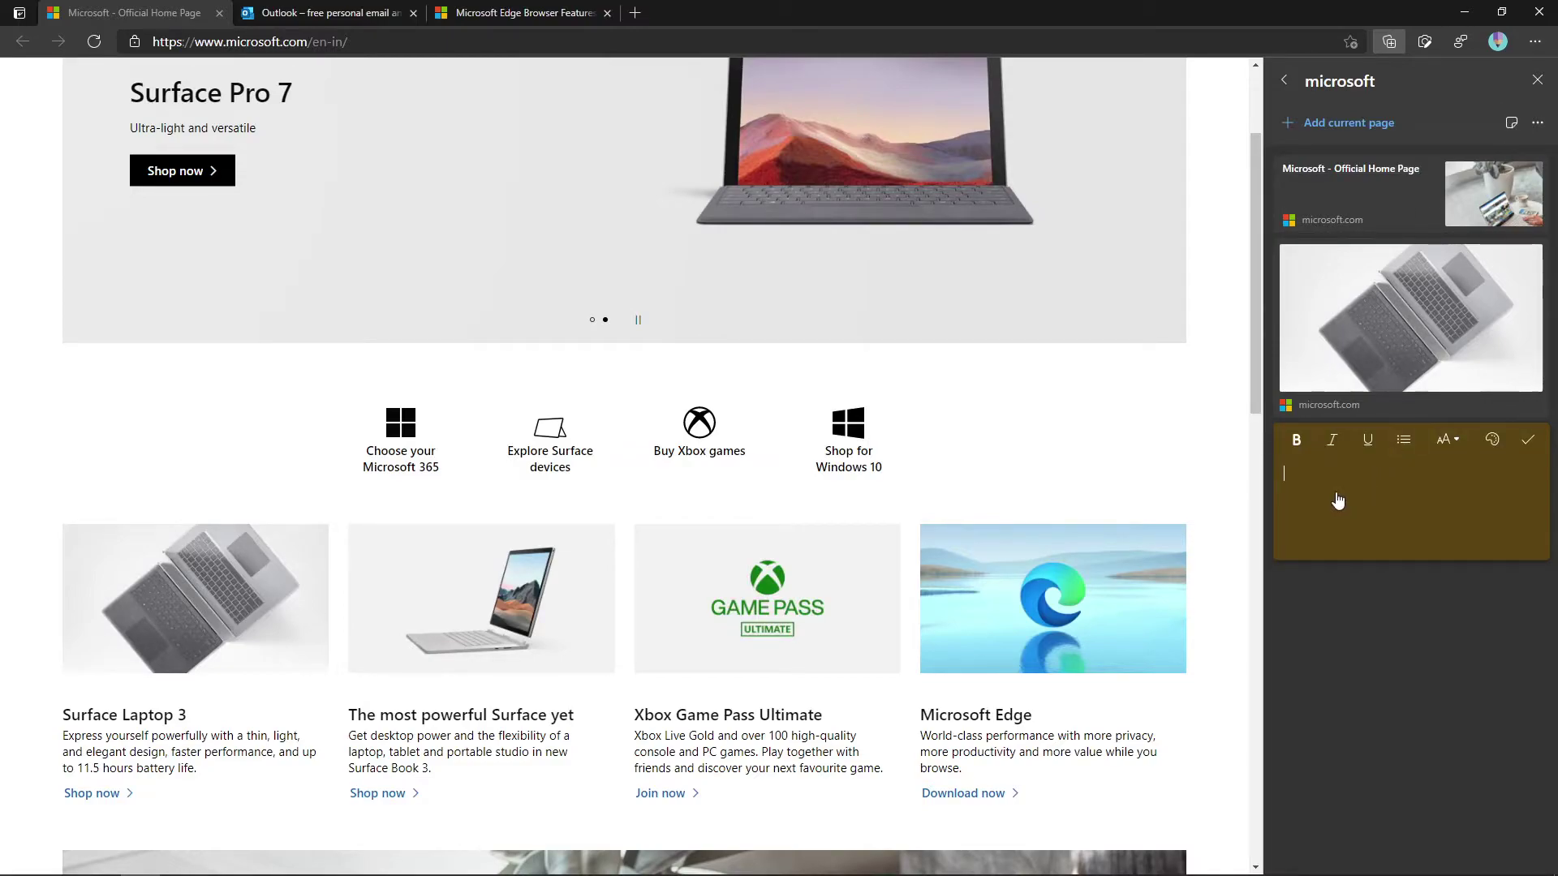
pyautogui.write('4564931')
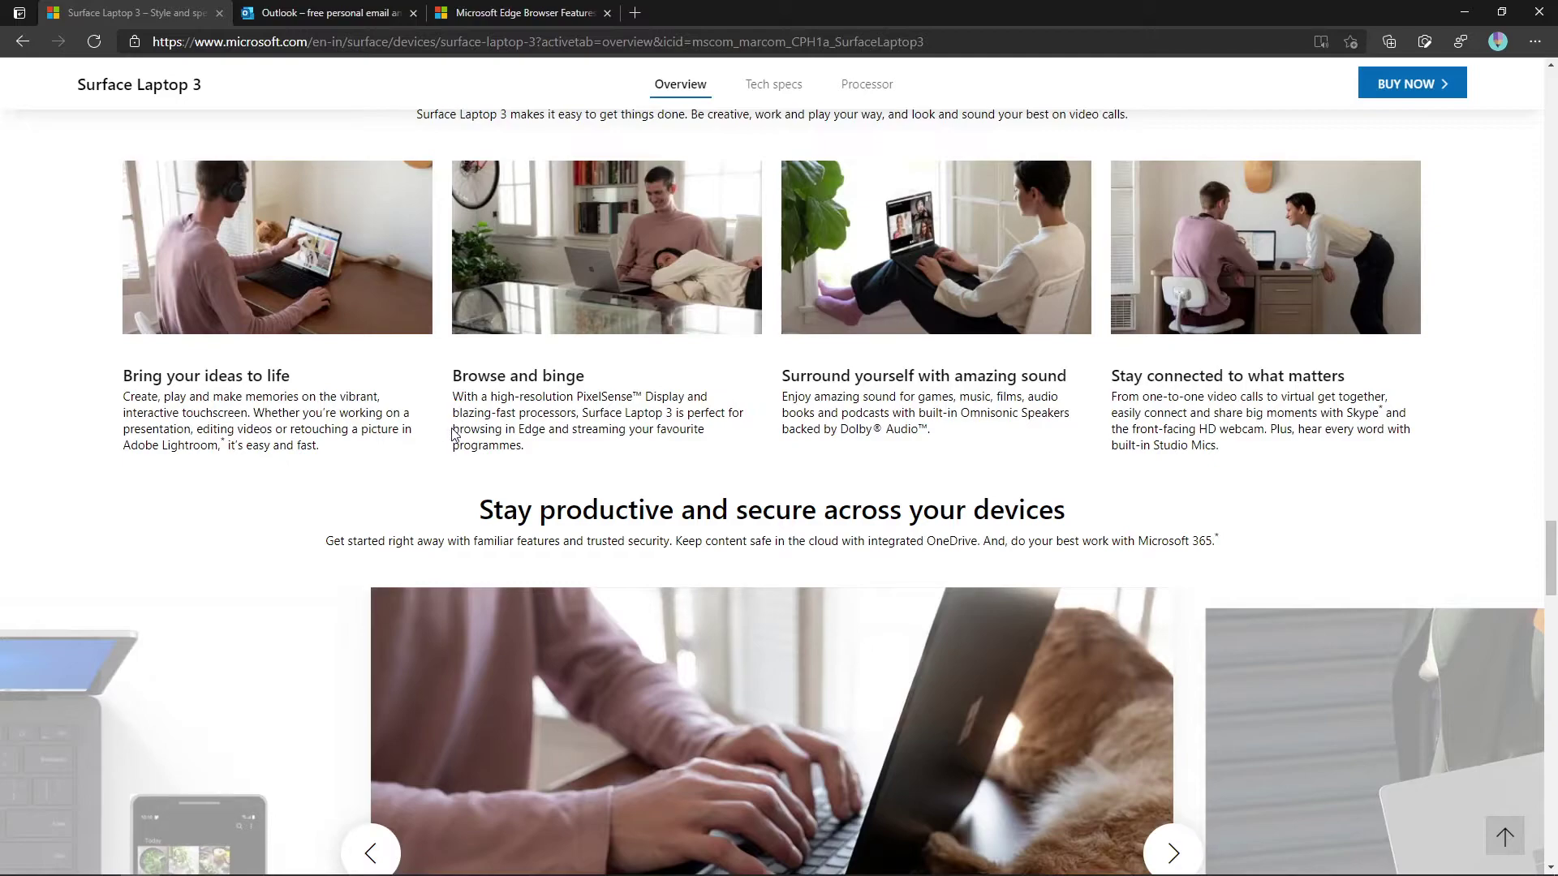
# - Web-search the selected word 'browsing', then close the Bing results tab
pyautogui.moveTo(452, 430); pyautogui.dragTo(502, 436)
pyautogui.rightClick(482, 430)
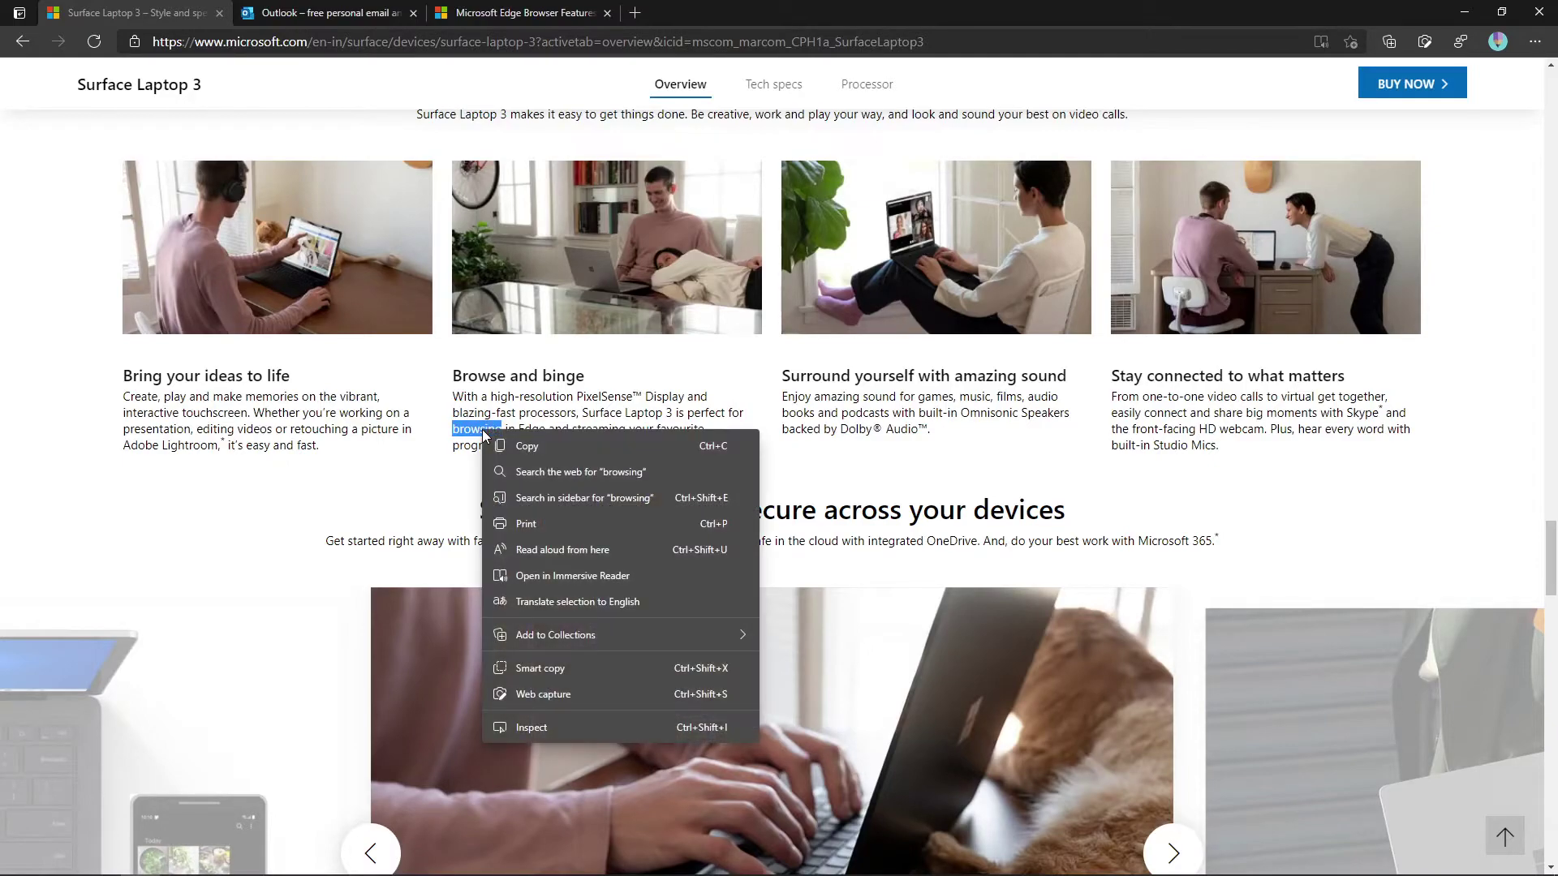
pyautogui.click(545, 475)
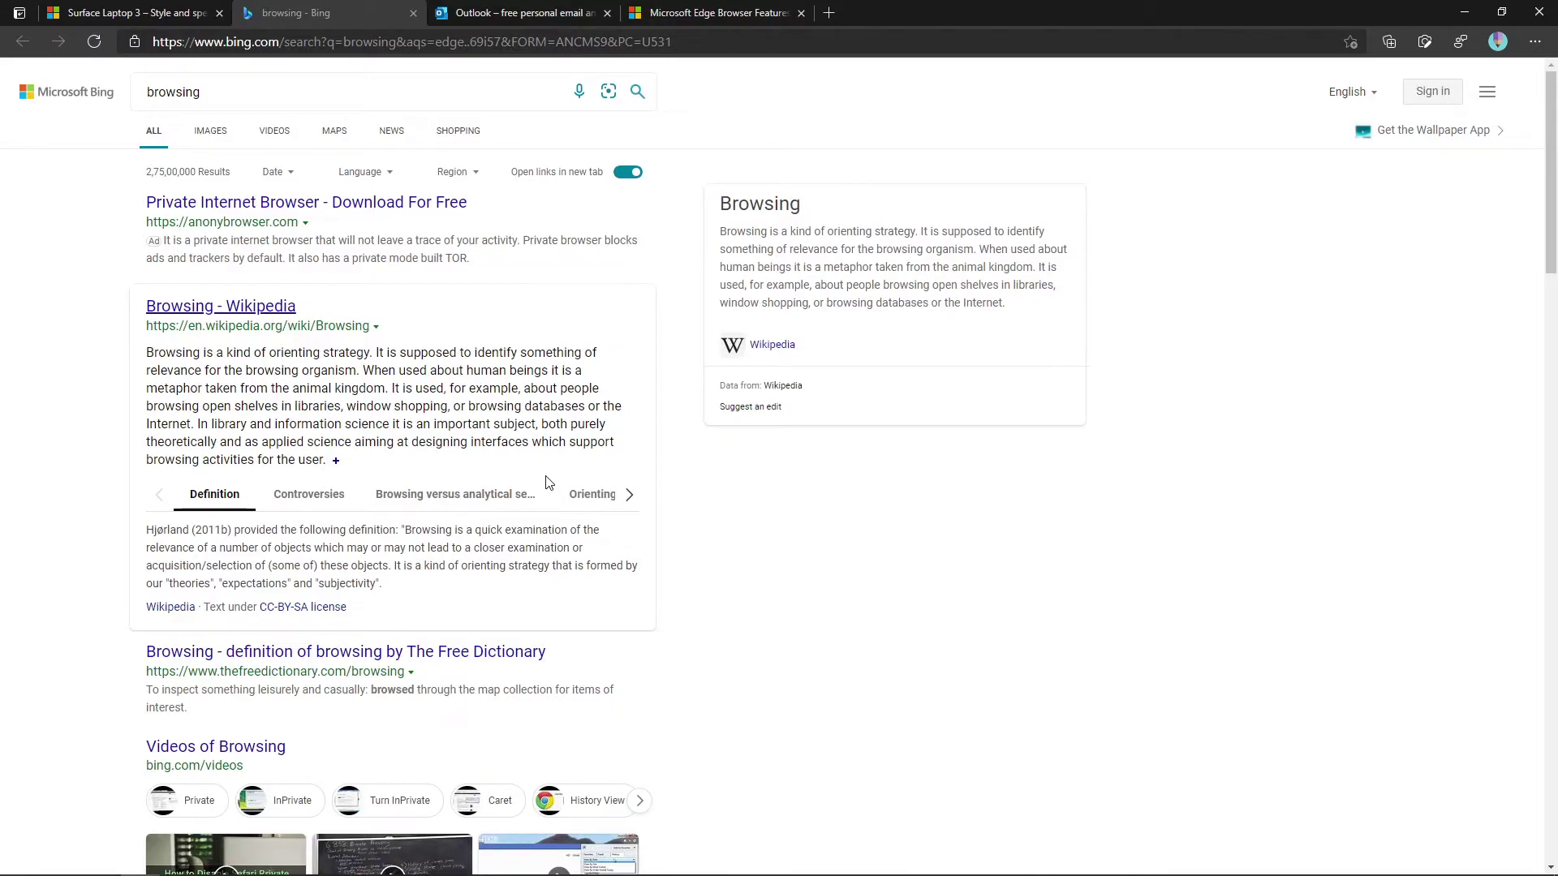
pyautogui.middleClick(323, 13)
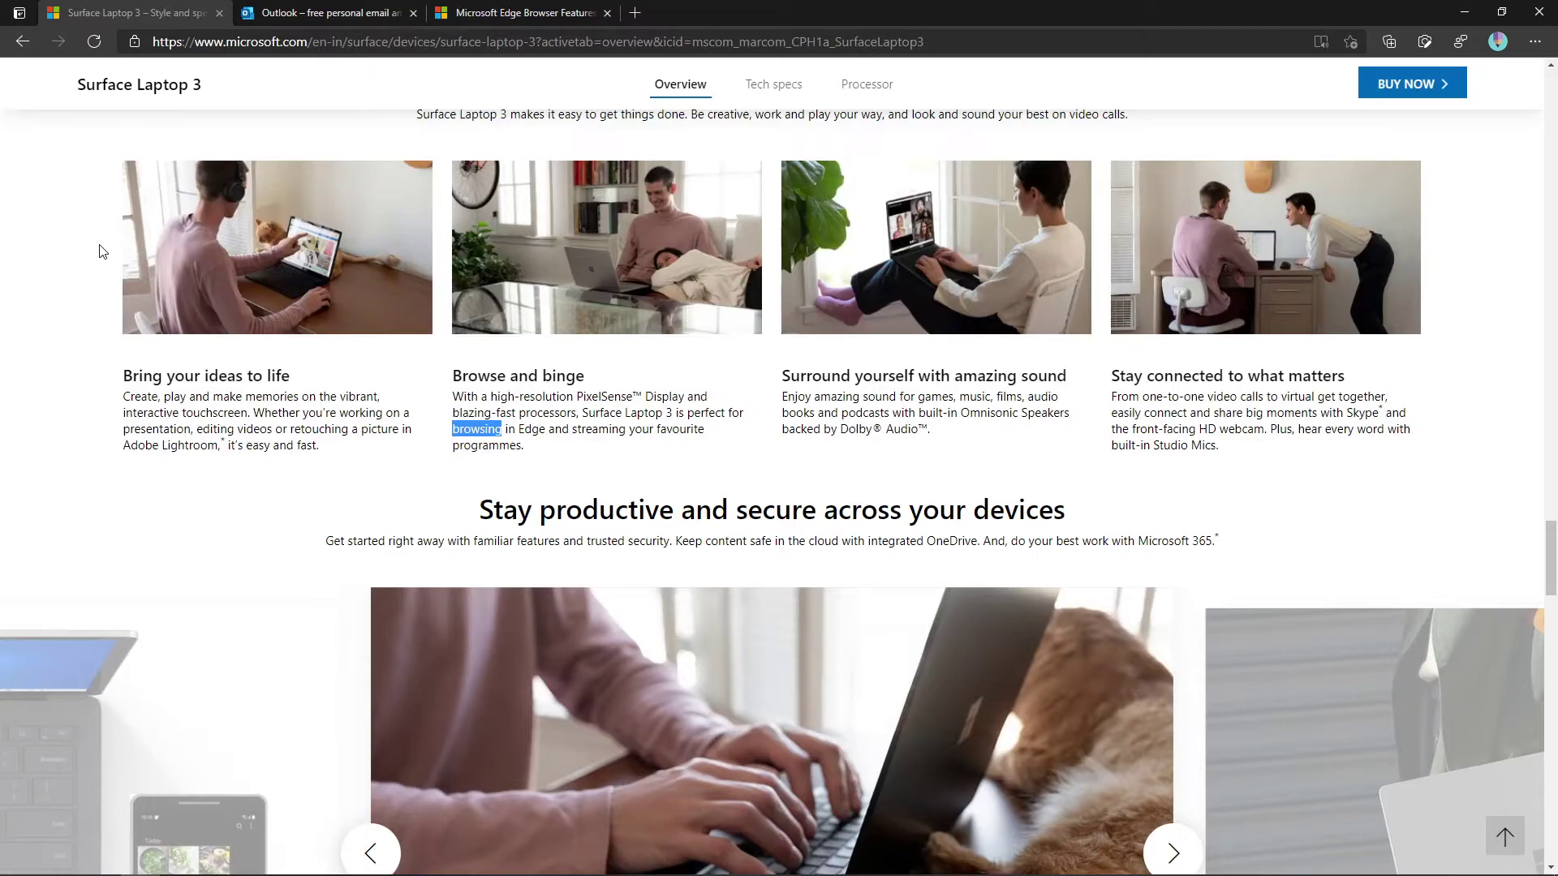
pyautogui.rightClick(479, 436)
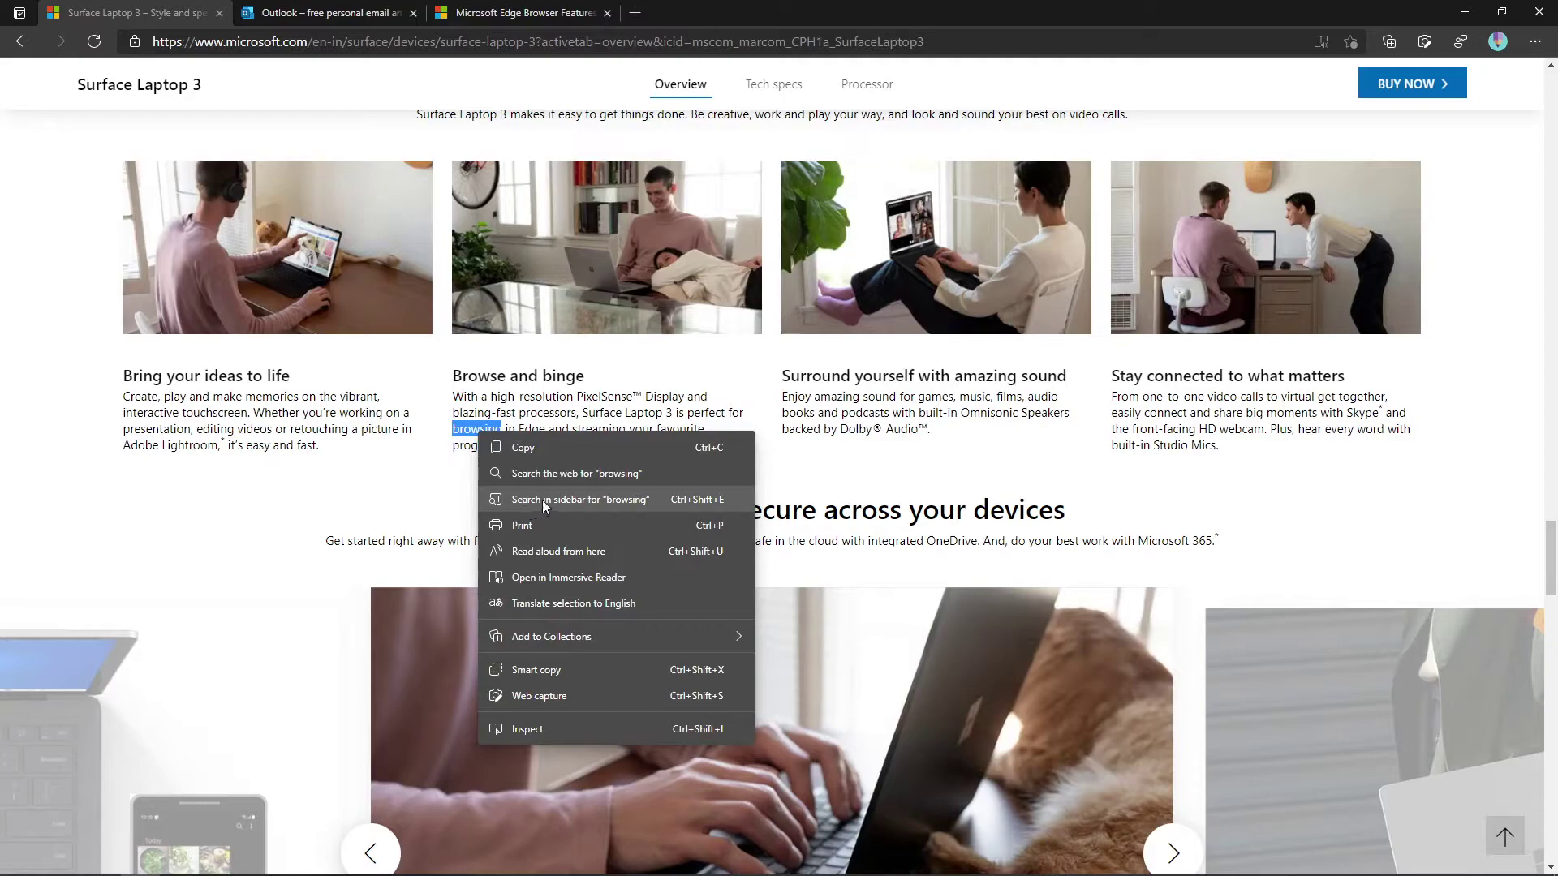
# - Look up 'browsing' in the sidebar search pane, then close the pane
pyautogui.click(609, 500)
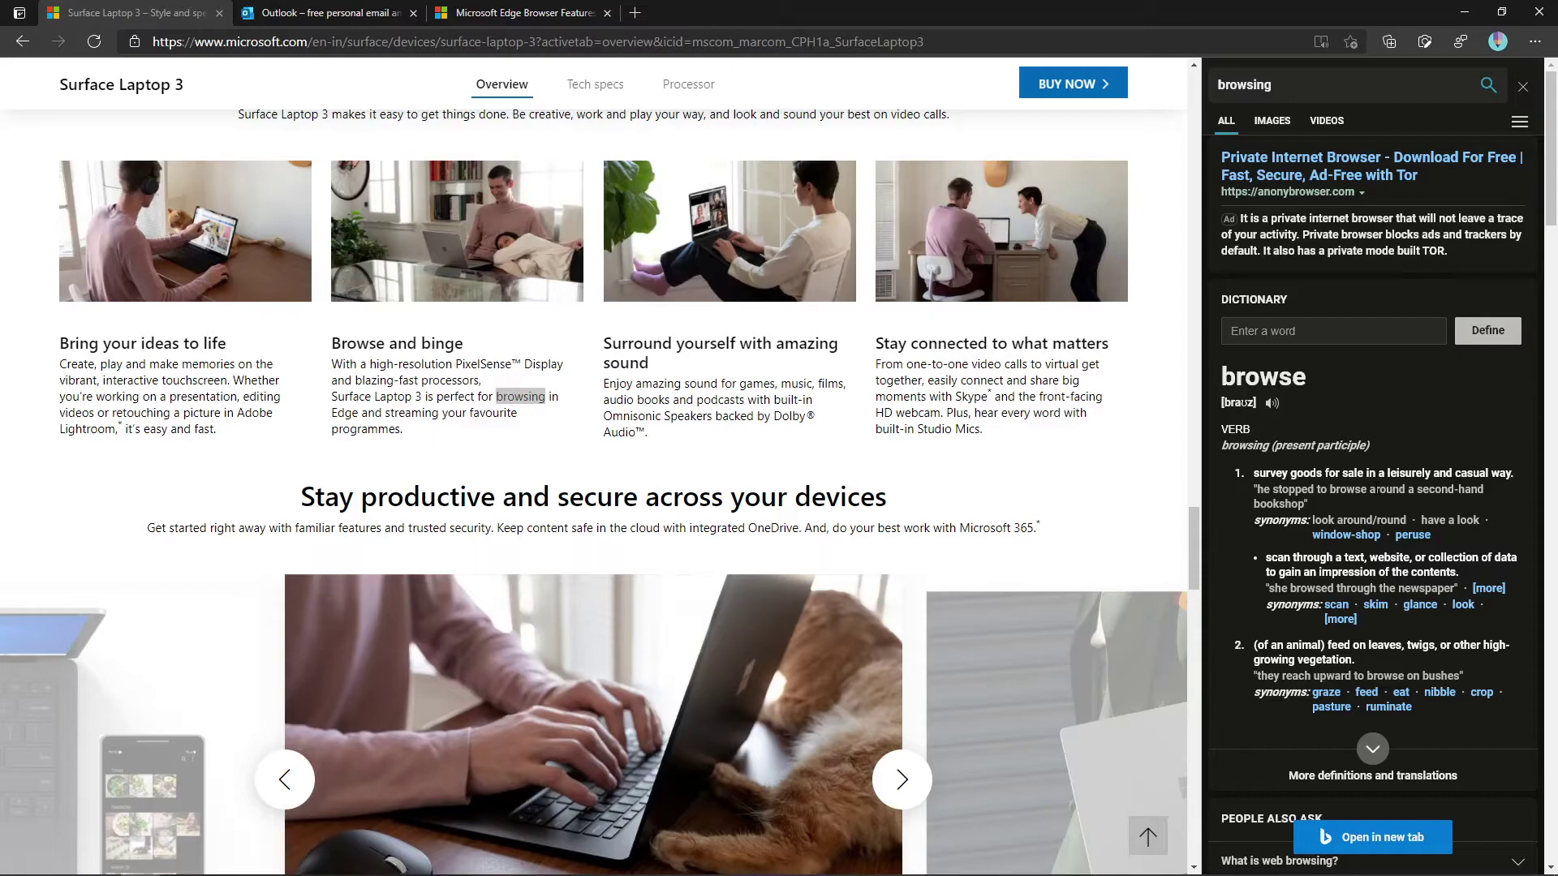
pyautogui.click(1523, 86)
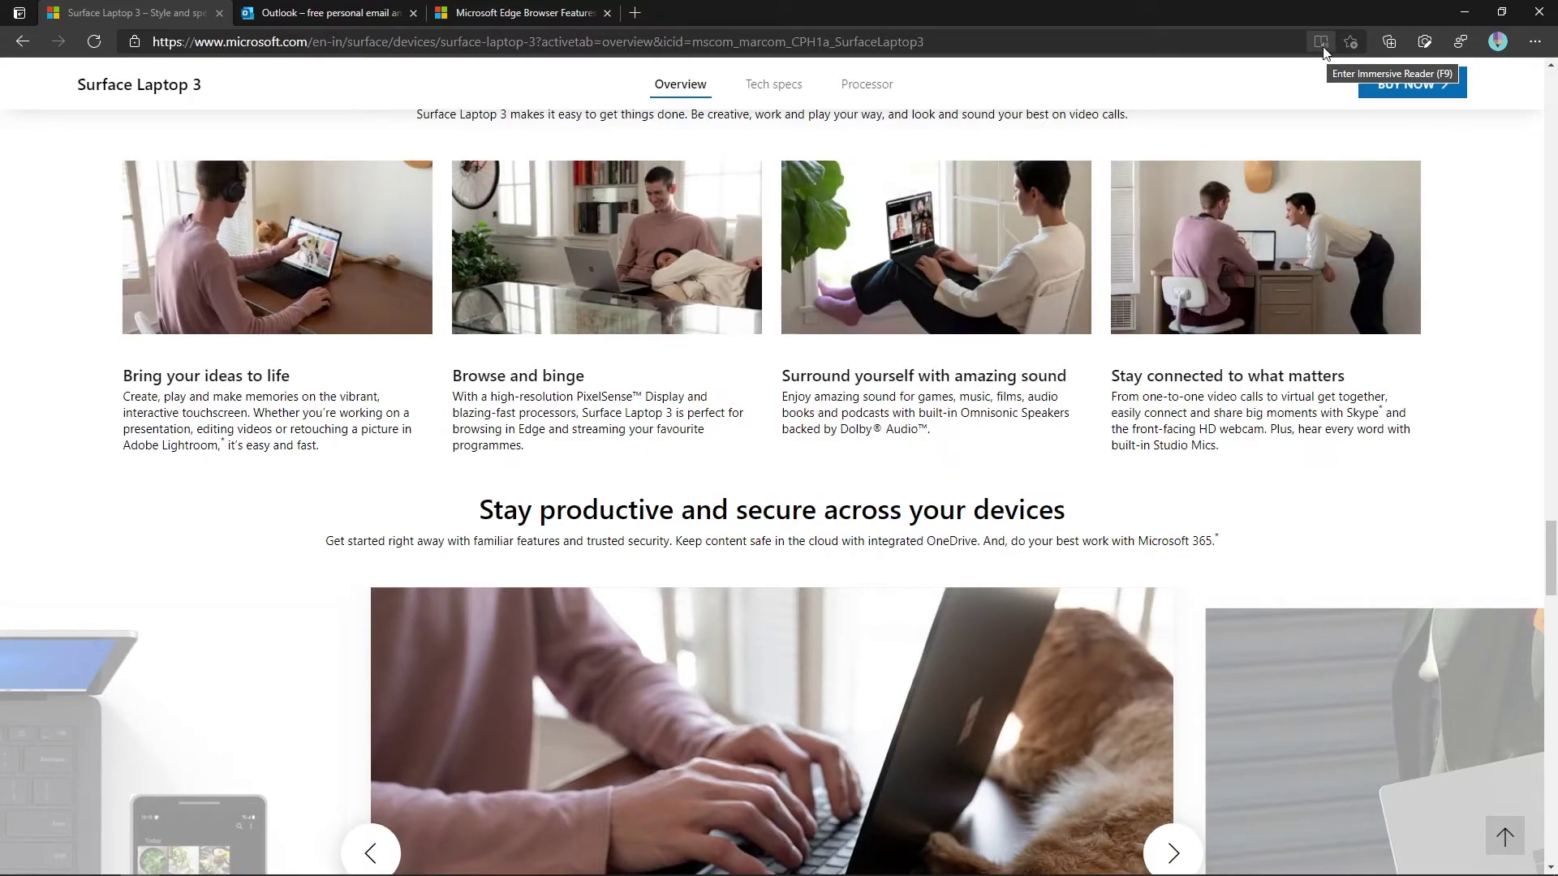
# - Switch the Surface Laptop 3 page to Immersive Reader view
pyautogui.click(1322, 45)
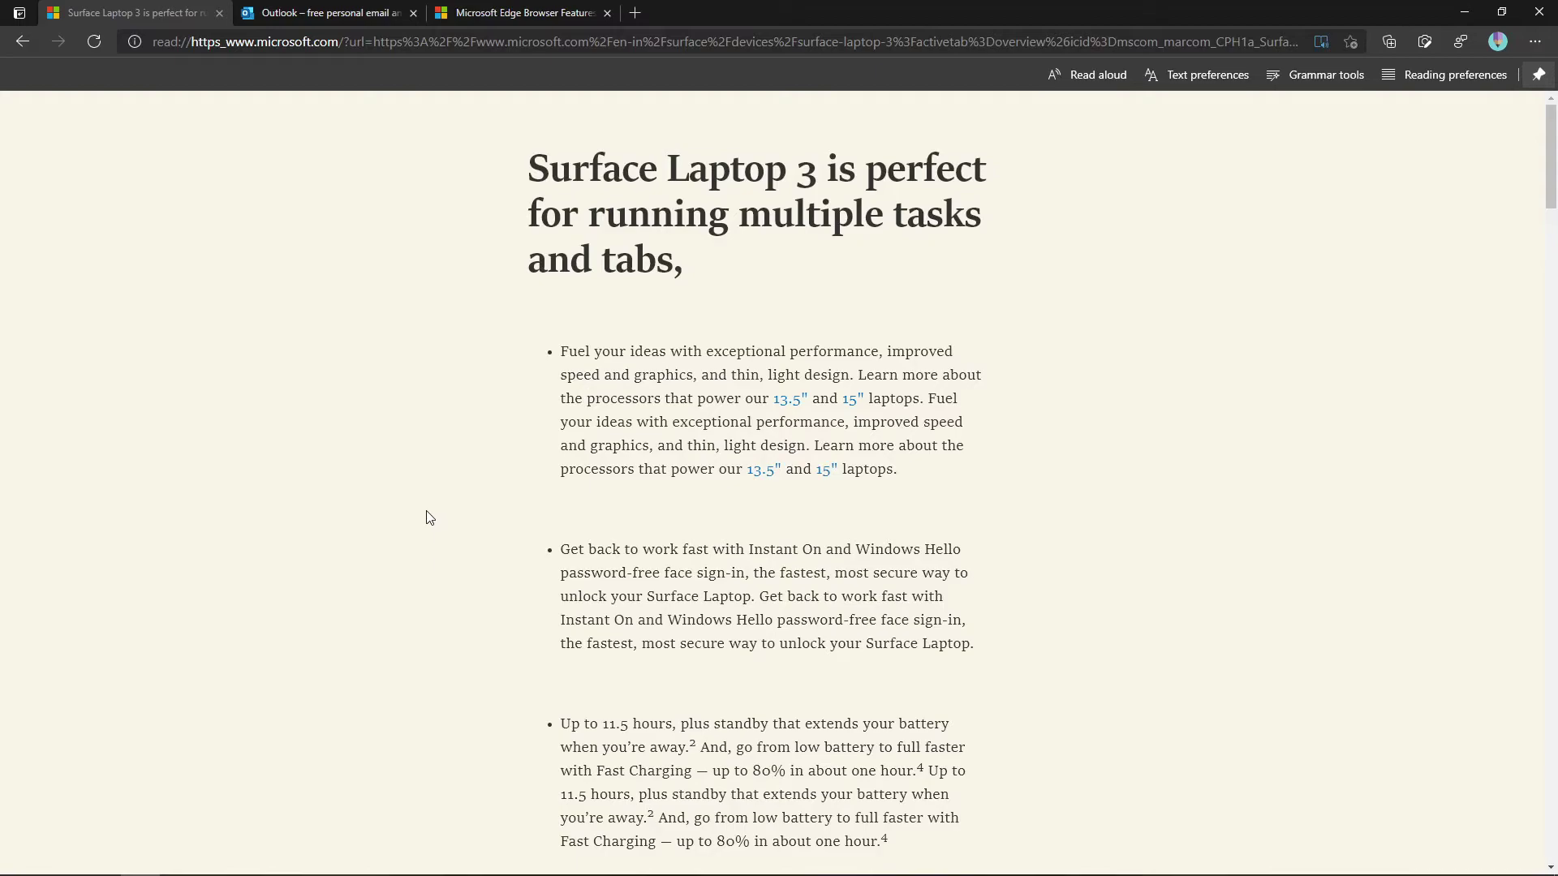
pyautogui.click(1402, 76)
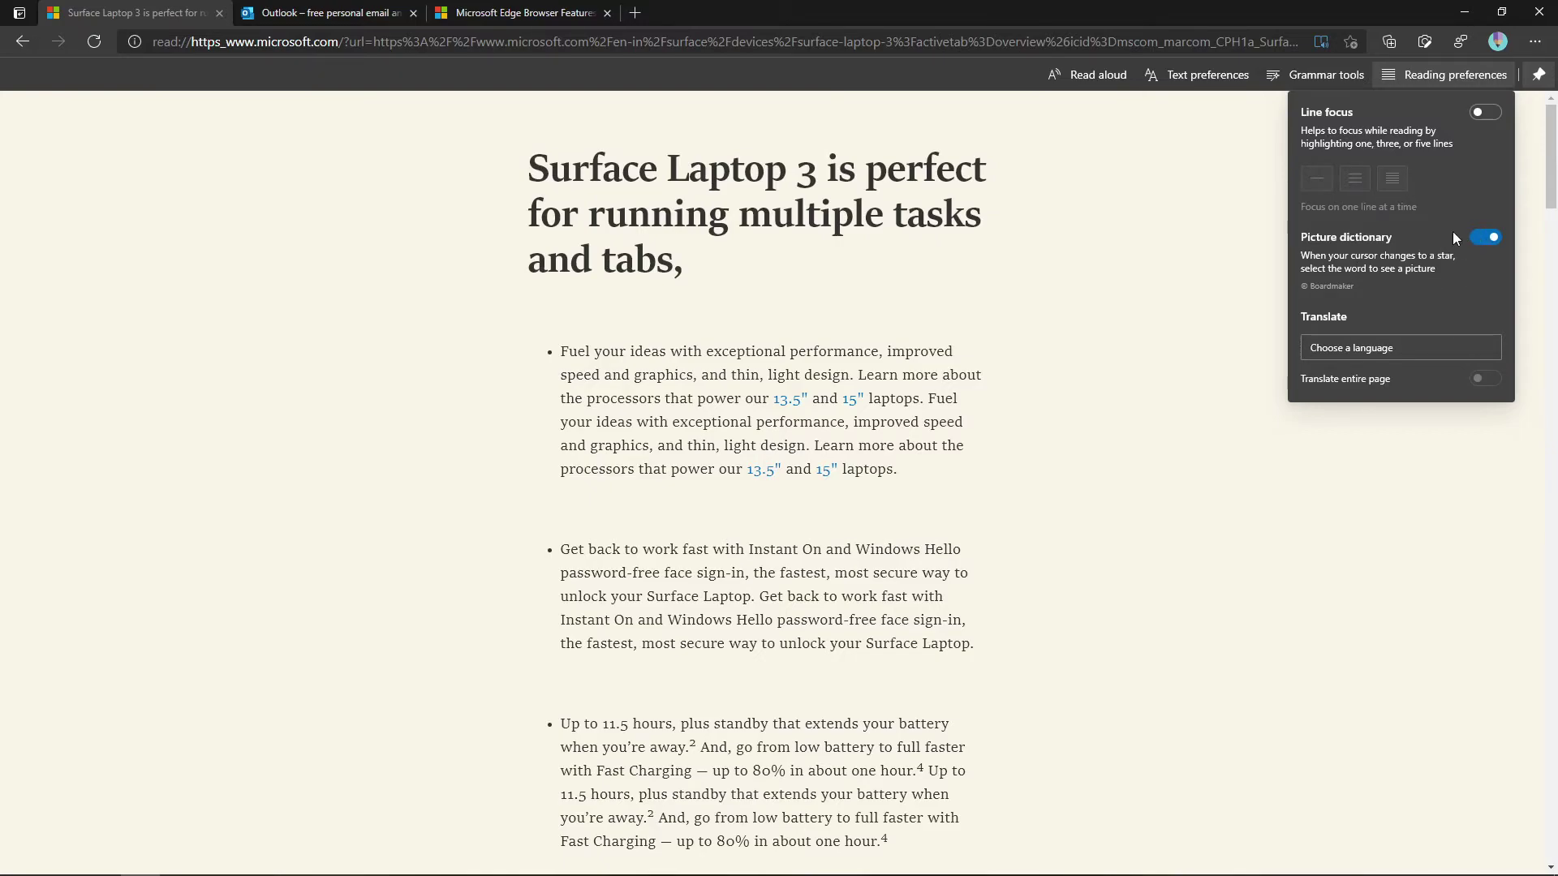
pyautogui.click(645, 359)
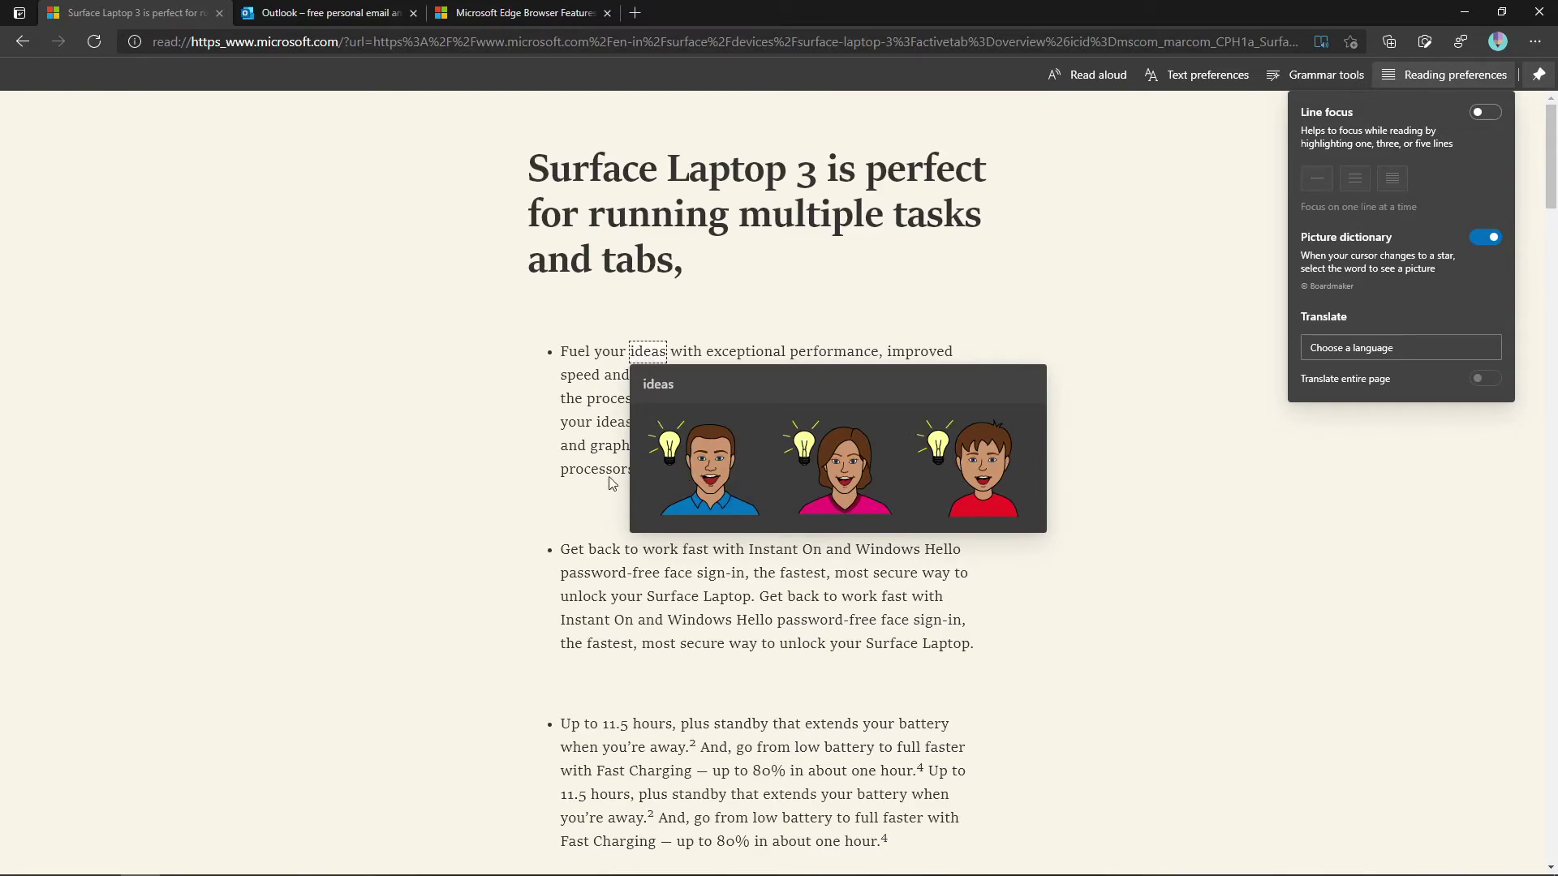
pyautogui.click(601, 173)
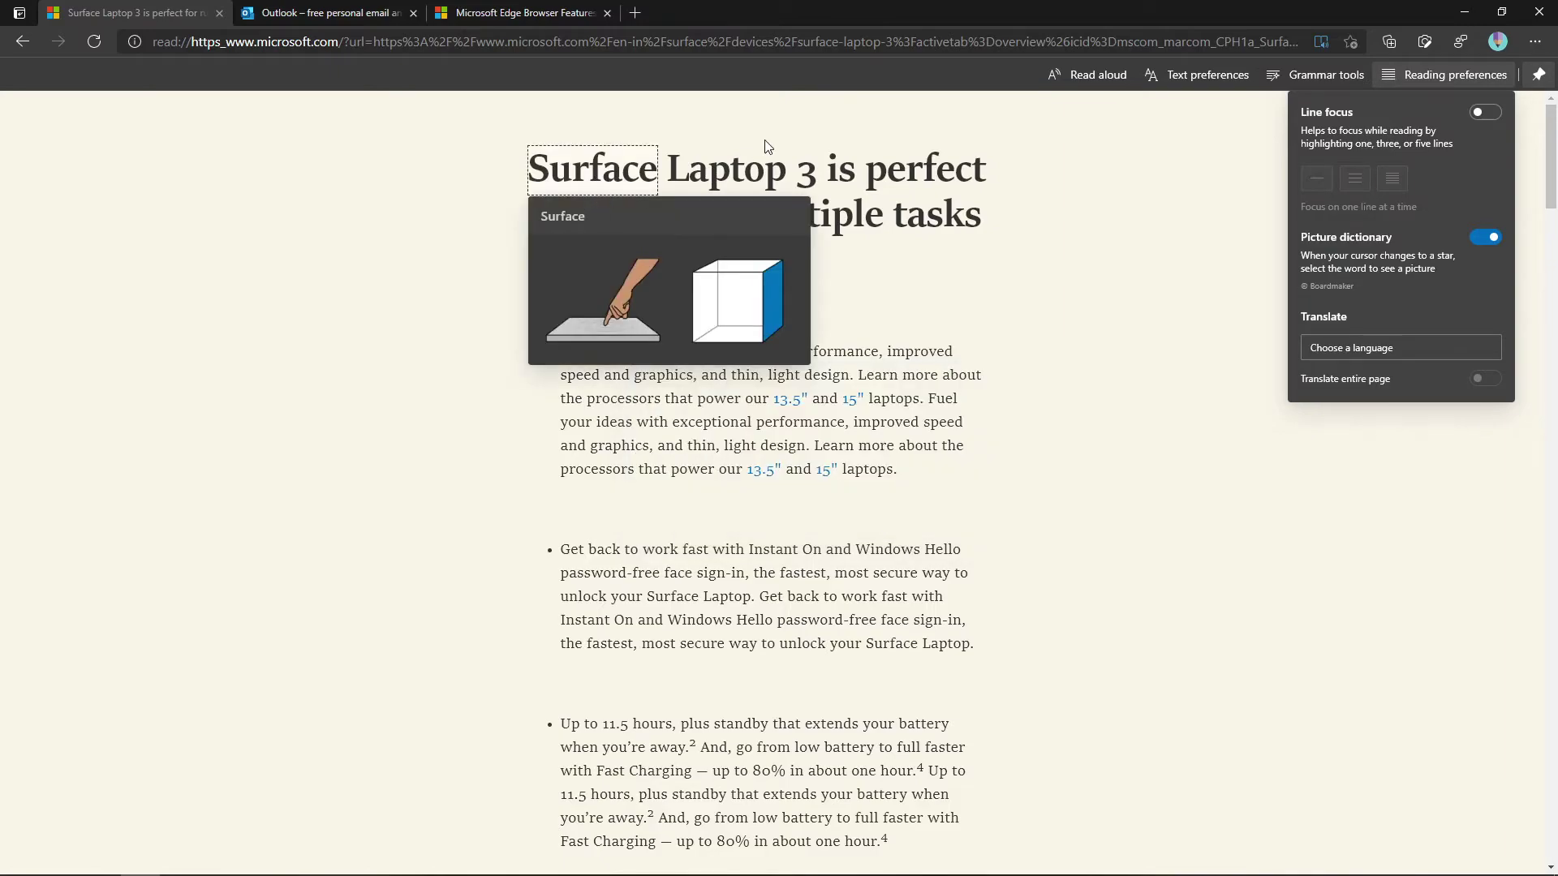
pyautogui.click(735, 172)
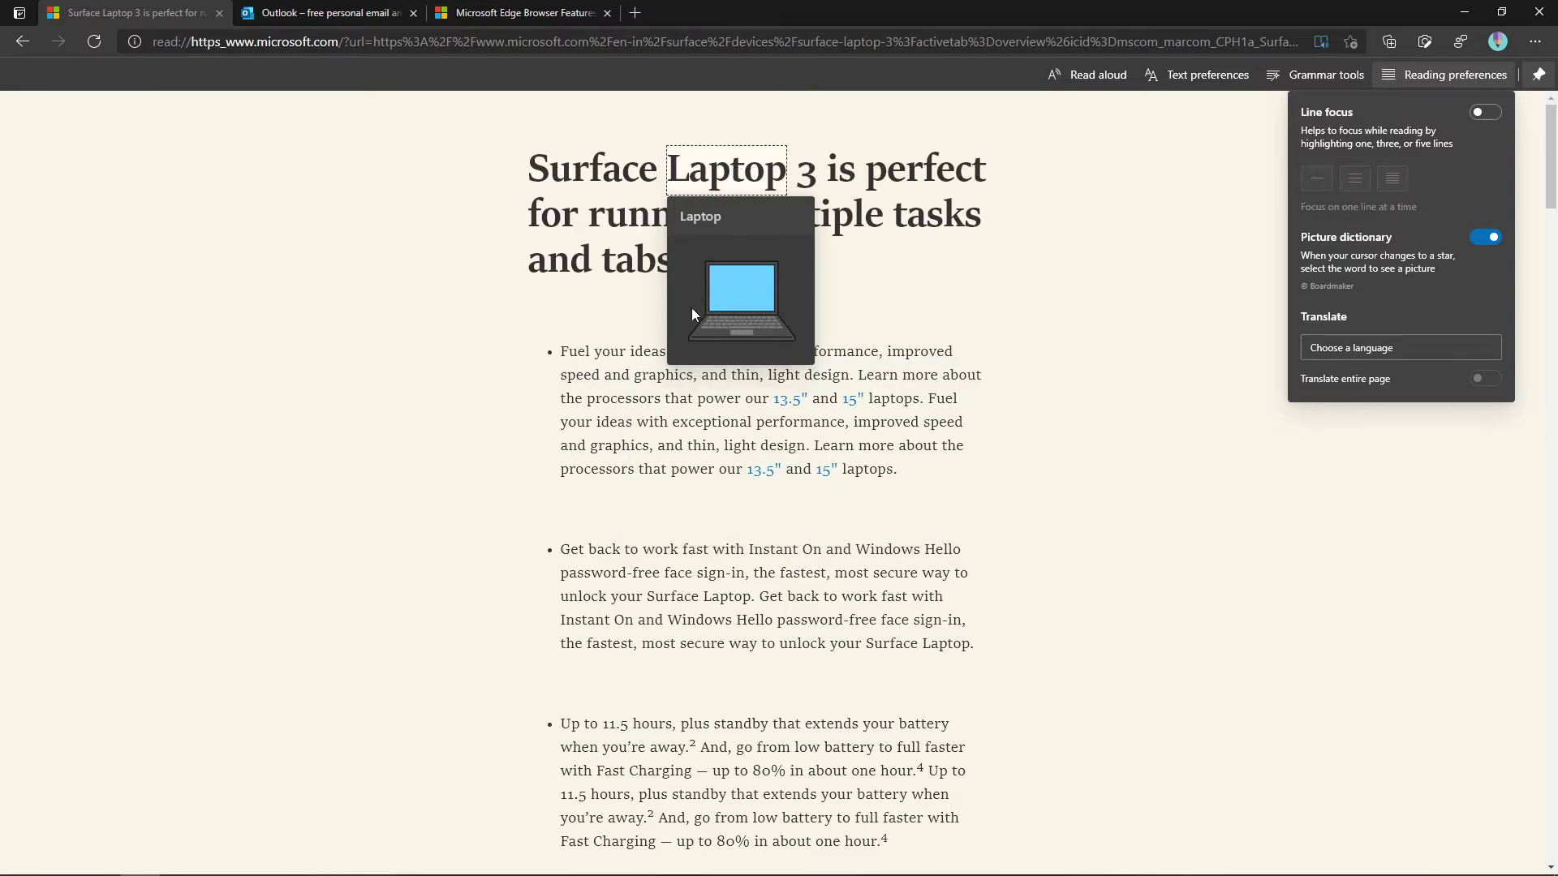
pyautogui.click(453, 427)
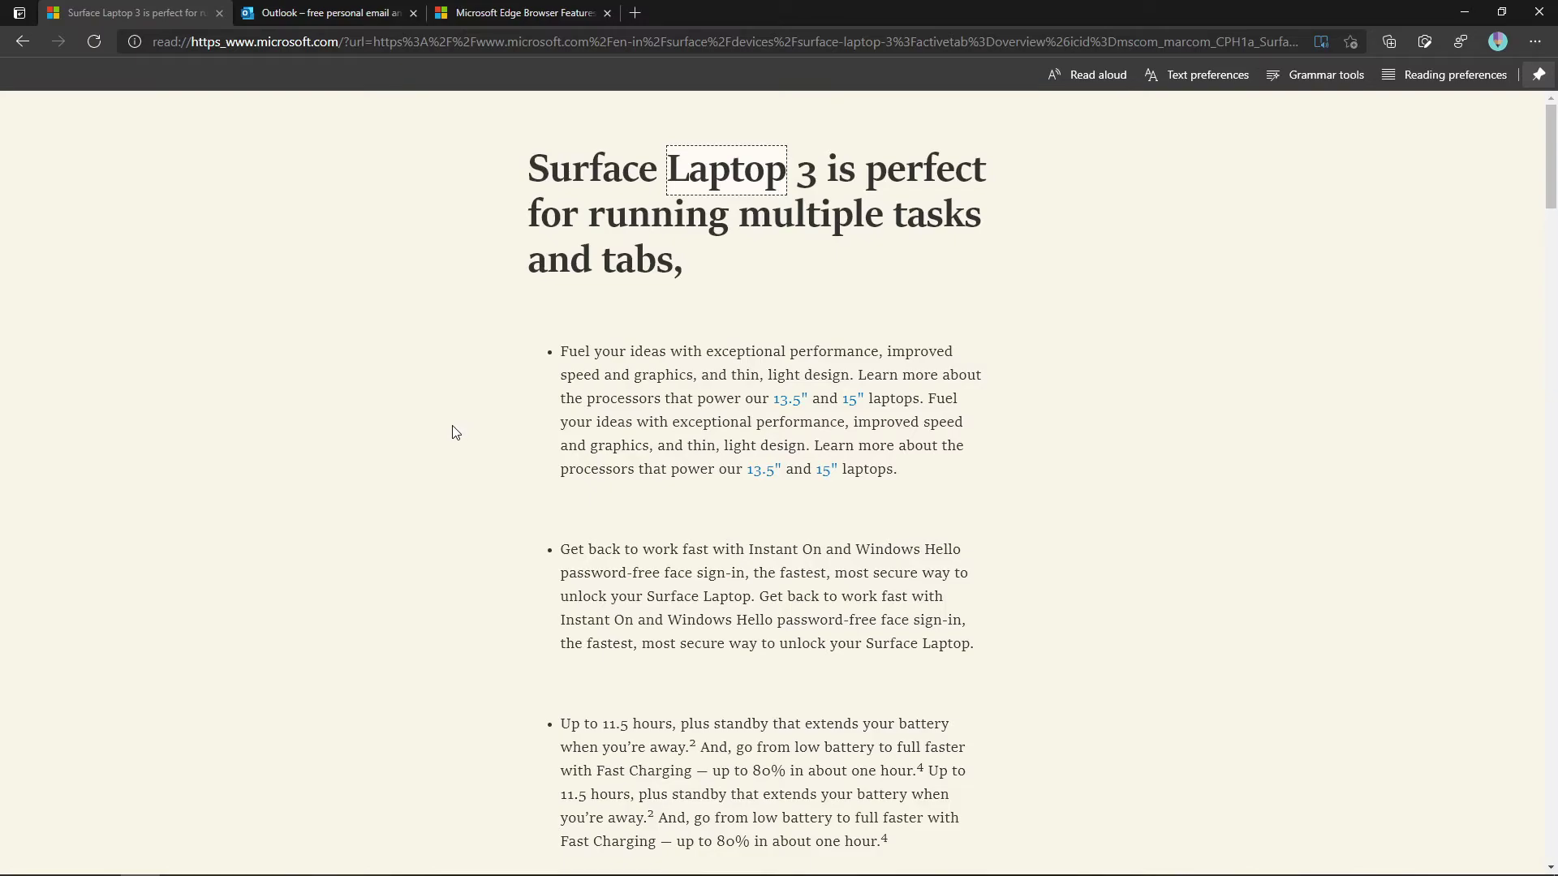
# - In Grammar tools, highlight nouns, verbs (kept red), adjectives and adverbs
pyautogui.click(1288, 84)
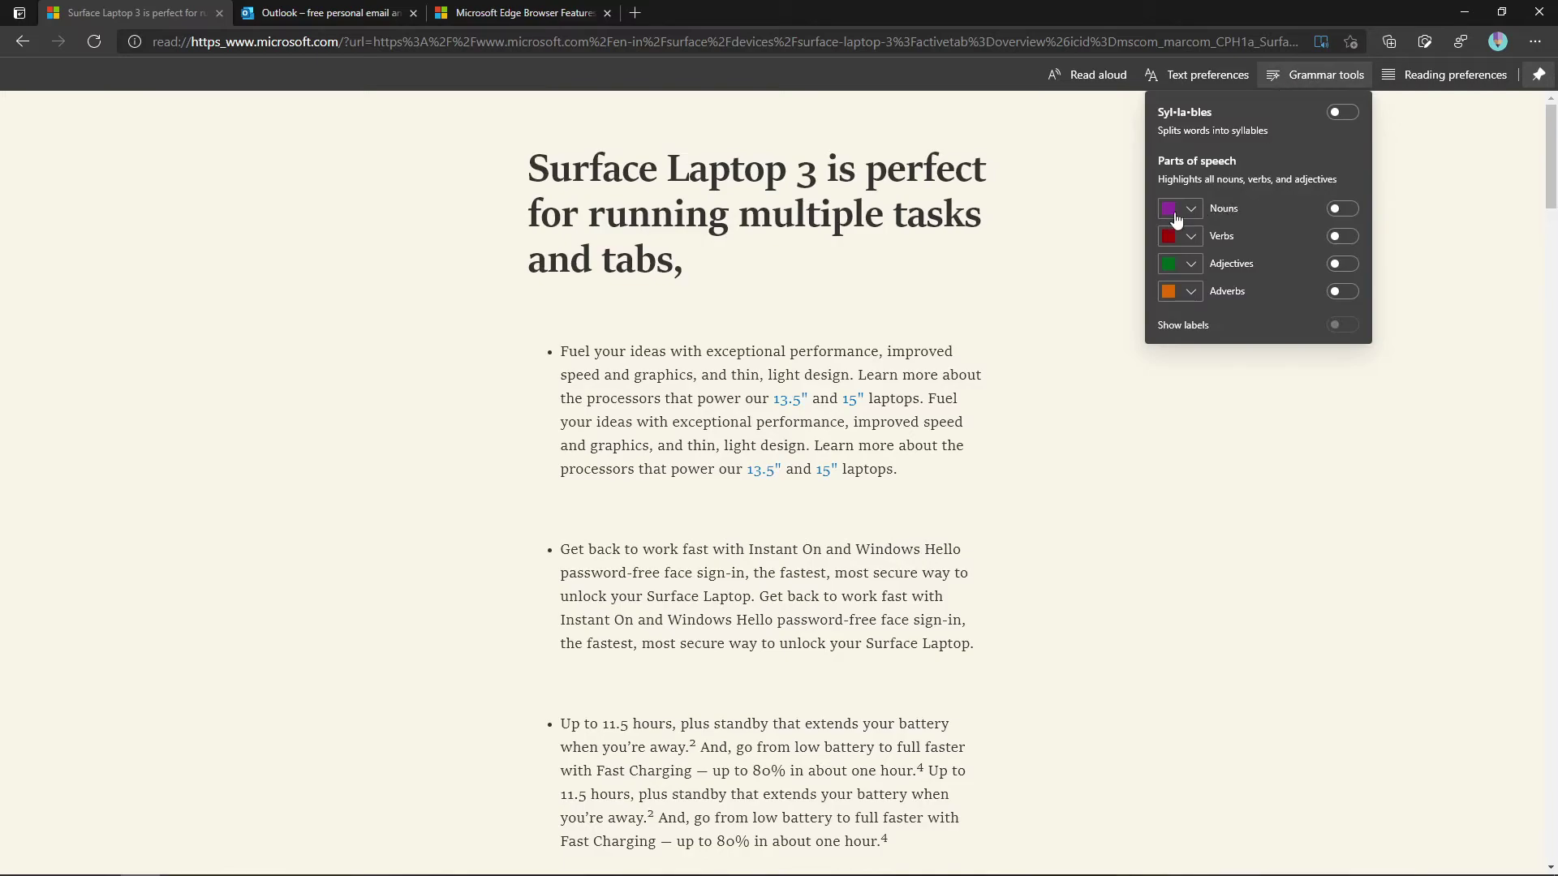
pyautogui.click(1337, 212)
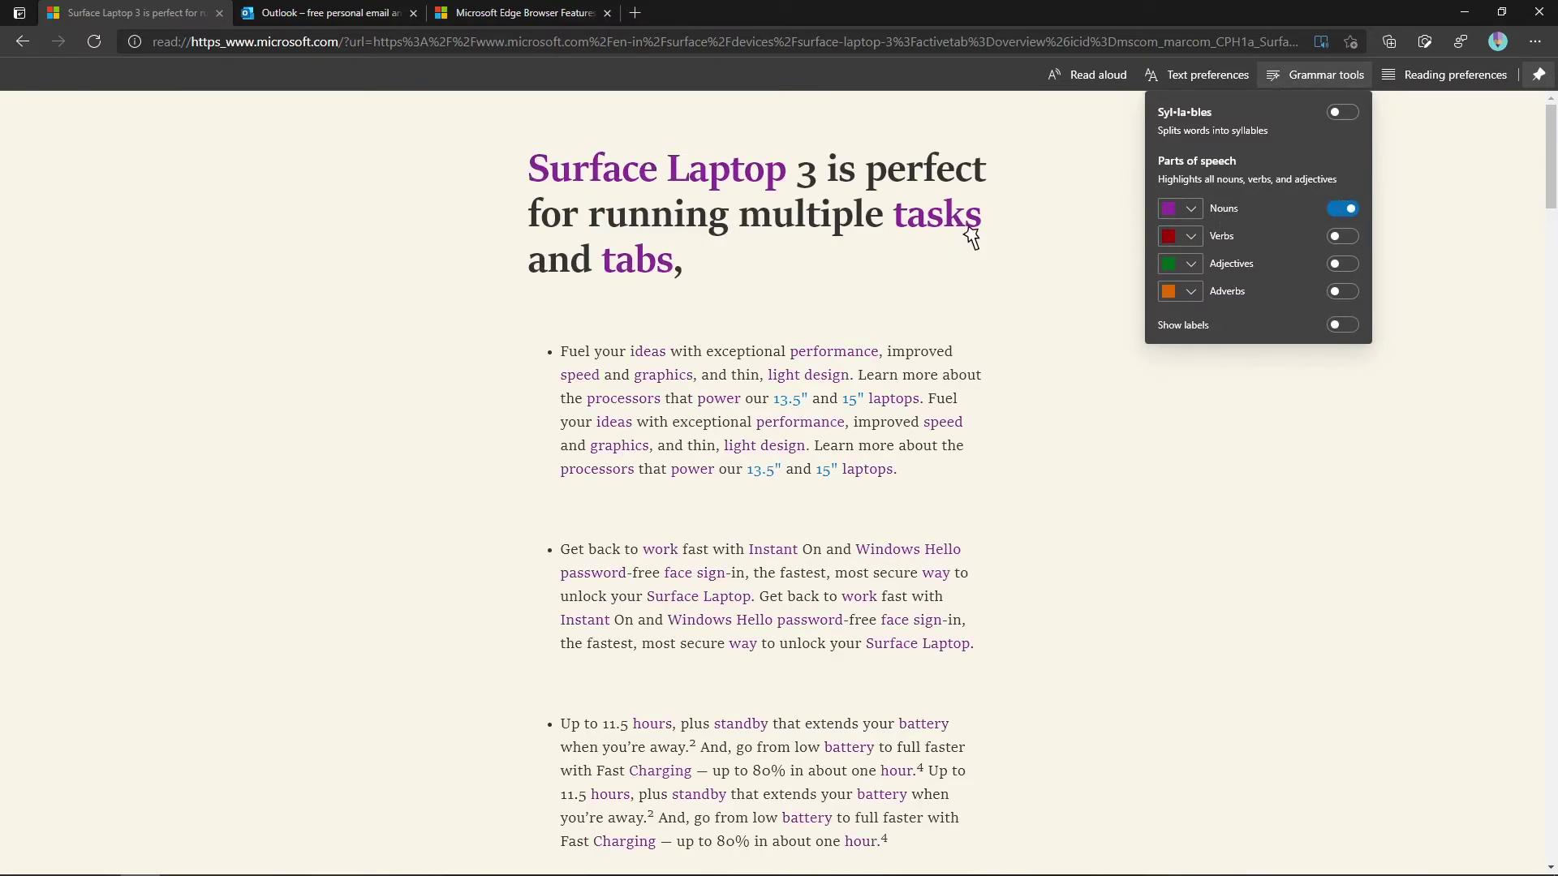
pyautogui.click(1340, 240)
pyautogui.click(1191, 243)
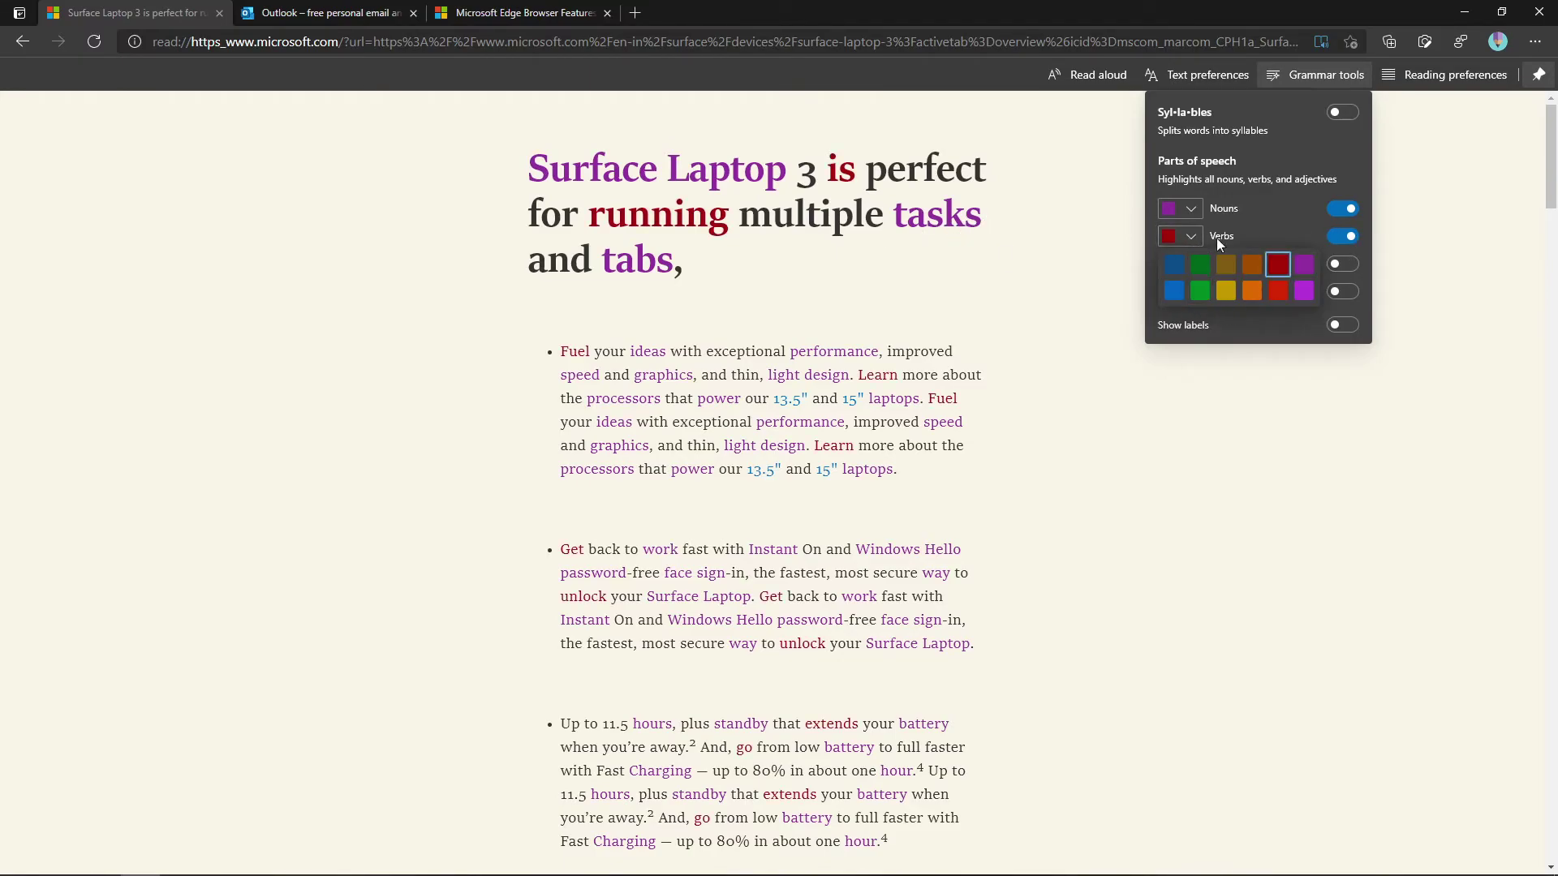
pyautogui.click(1243, 235)
pyautogui.click(1334, 266)
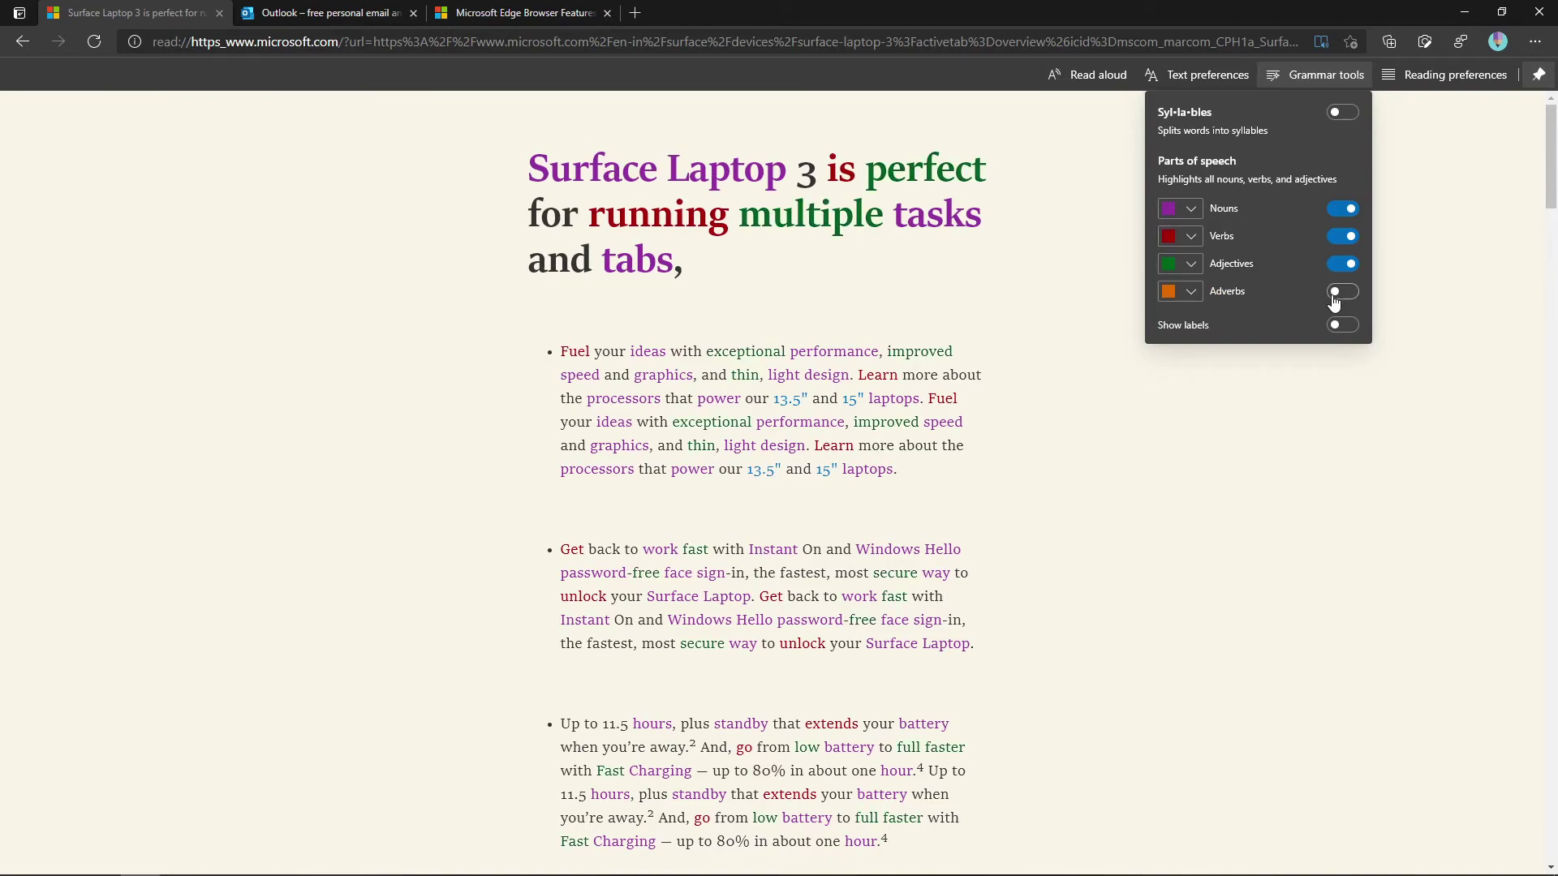
pyautogui.click(1336, 294)
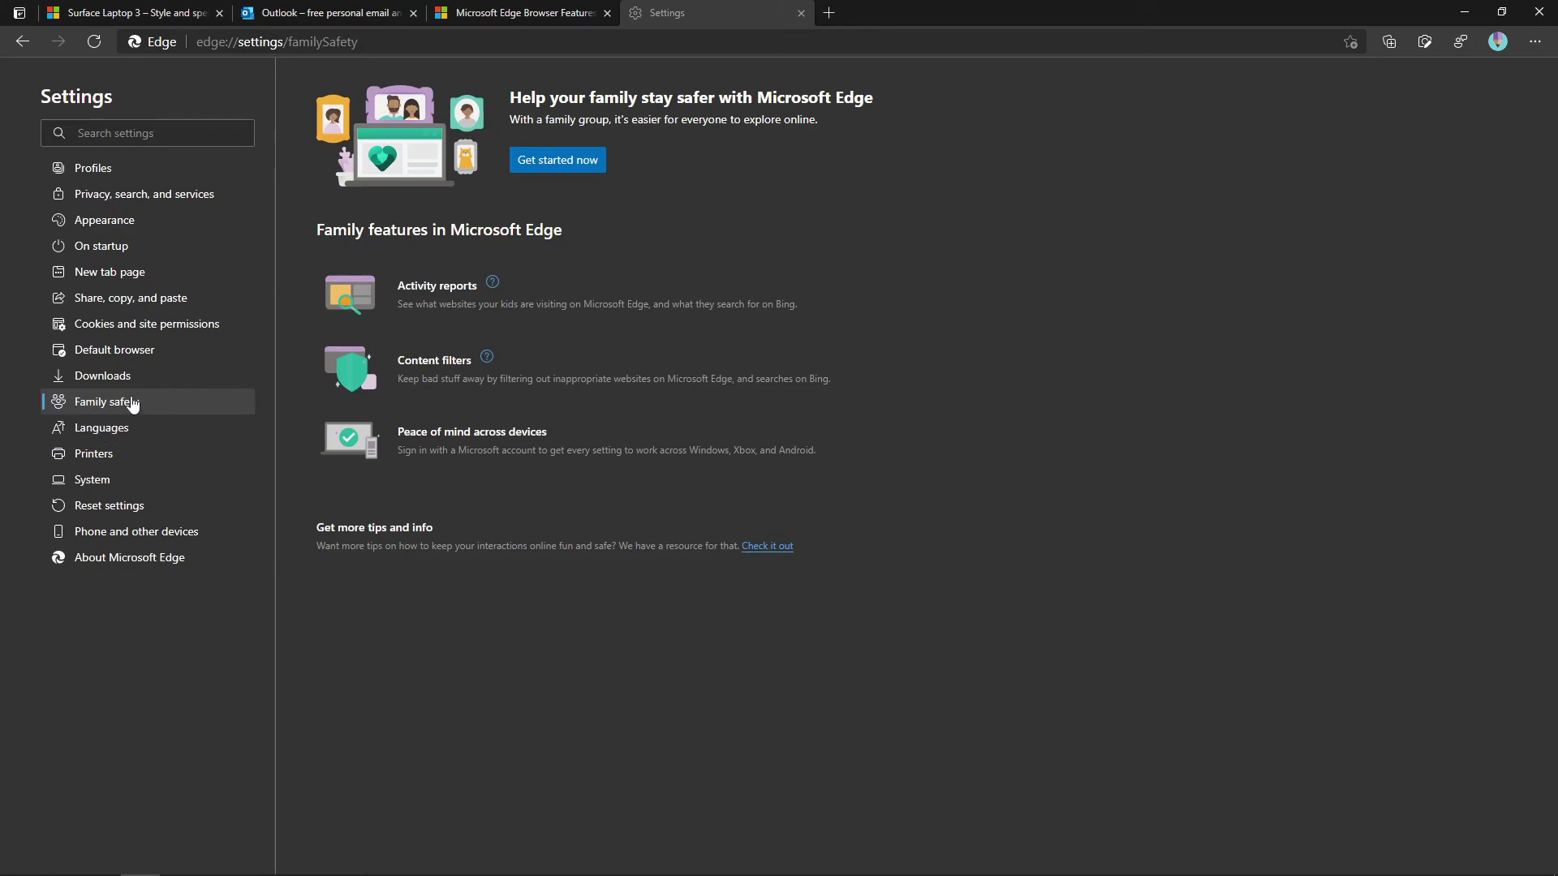
# - Open the Microsoft Family Safety site from Family safety settings and scroll down it
pyautogui.click(542, 167)
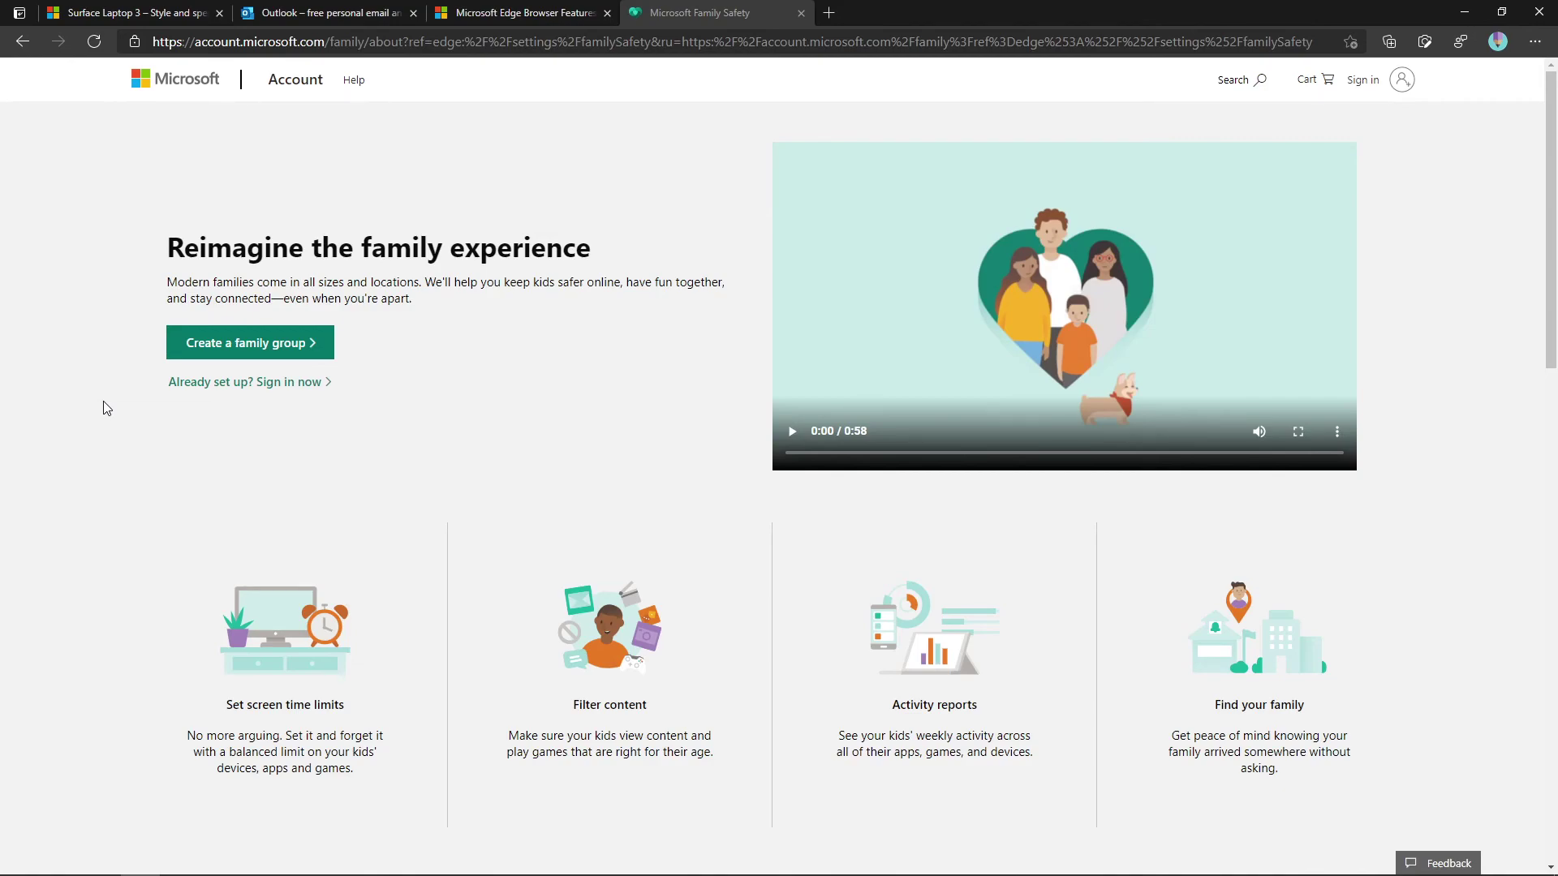
pyautogui.scroll(-2, 99, 566)
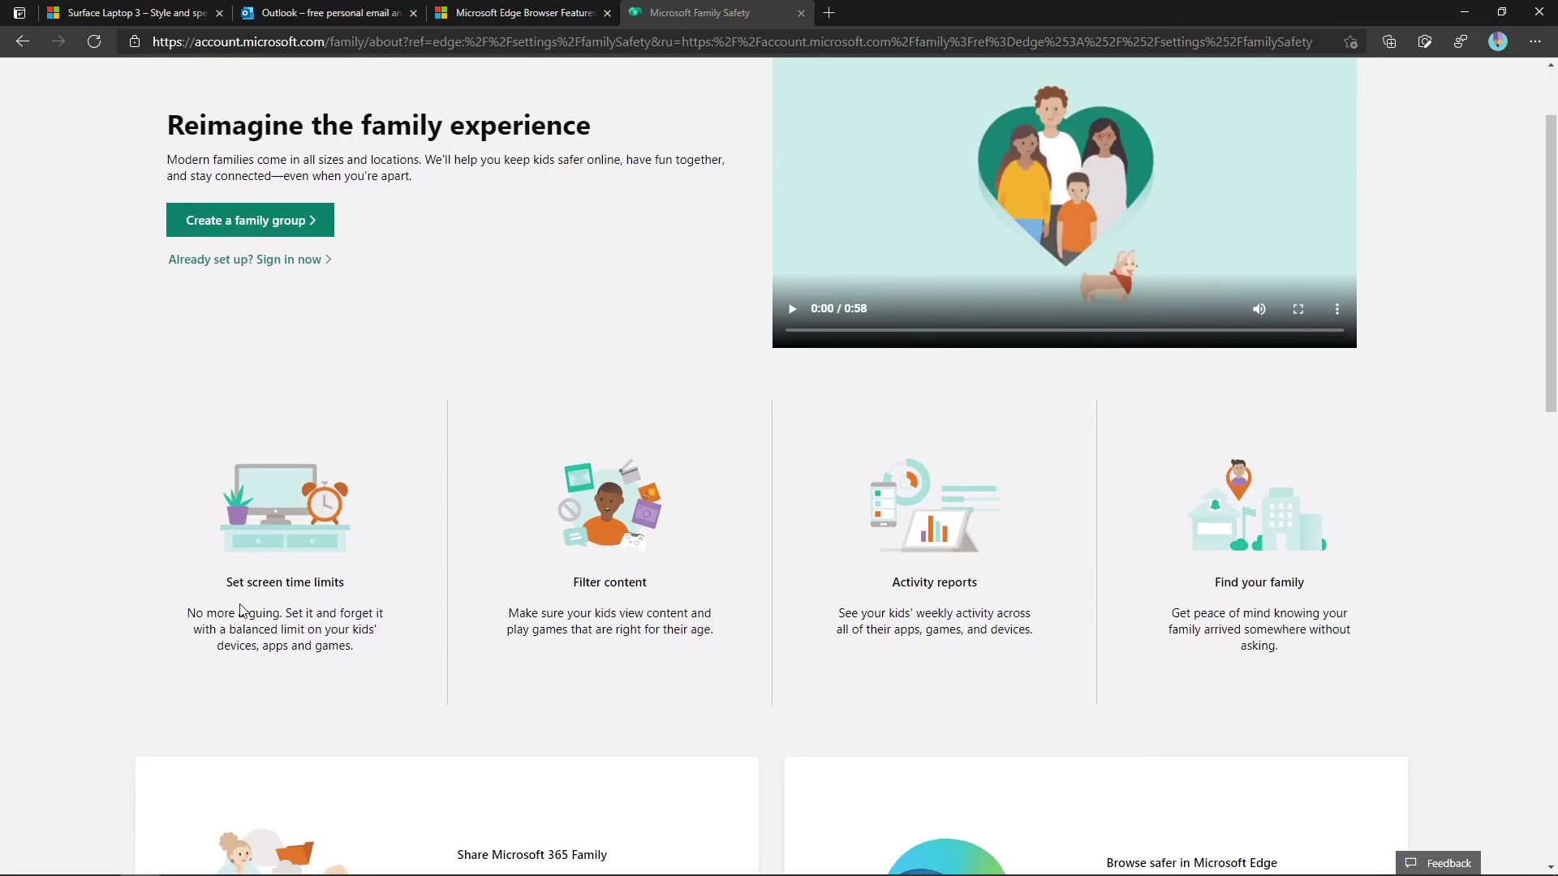